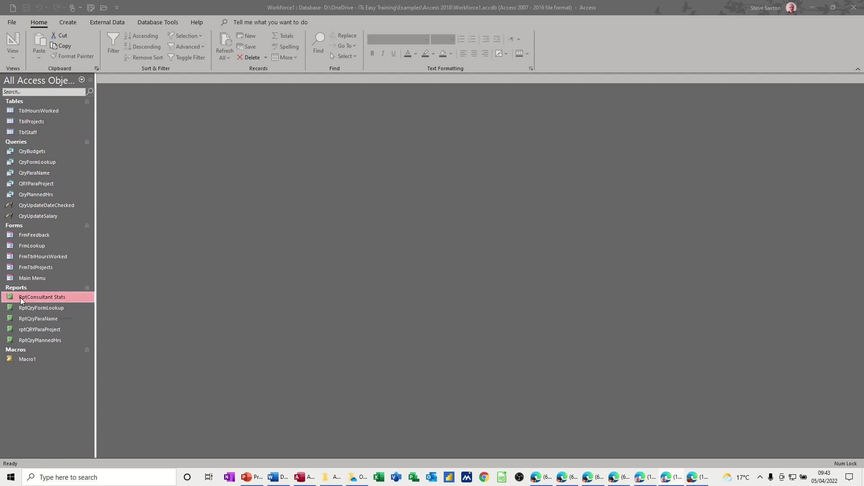
# Open the RptConsultant Stats report and show the External Data export options
pyautogui.doubleClick(38, 299)
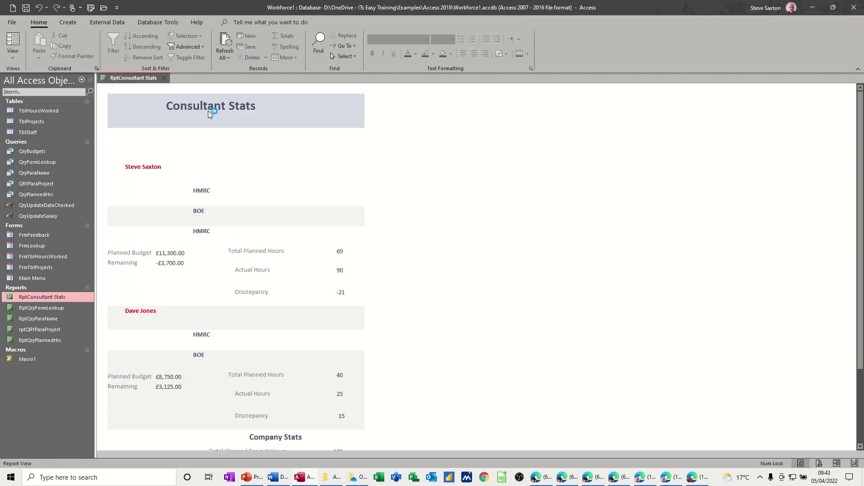
pyautogui.scroll(-4, 337, 167)
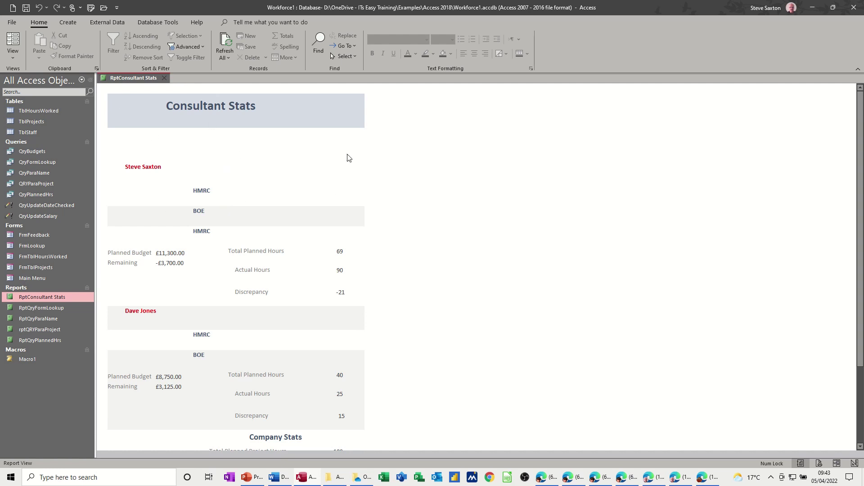
pyautogui.click(101, 21)
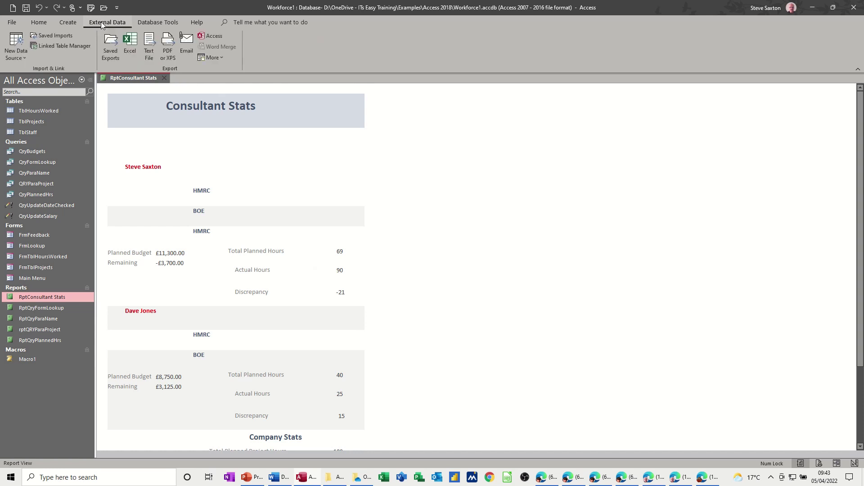
# Publish the report to PDF as RptConsultant.pdf and save the export steps
pyautogui.click(167, 44)
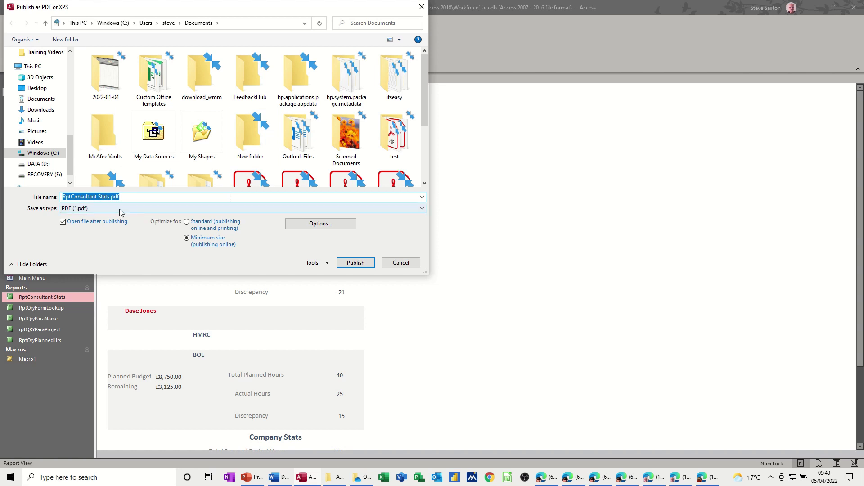
pyautogui.doubleClick(104, 198)
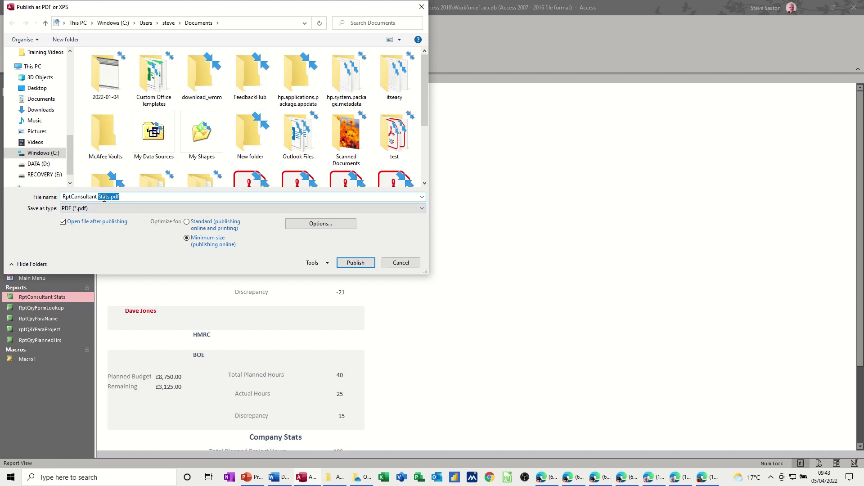
pyautogui.click(108, 199)
pyautogui.press('BackSpace')
pyautogui.press('BackSpace')
pyautogui.press('BackSpace')
pyautogui.press('BackSpace')
pyautogui.press('BackSpace')
pyautogui.press('BackSpace')
pyautogui.click(342, 263)
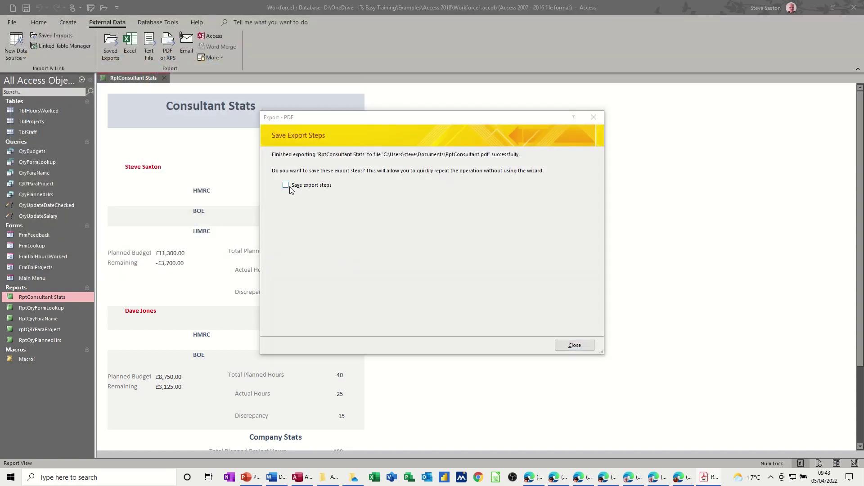
pyautogui.click(286, 186)
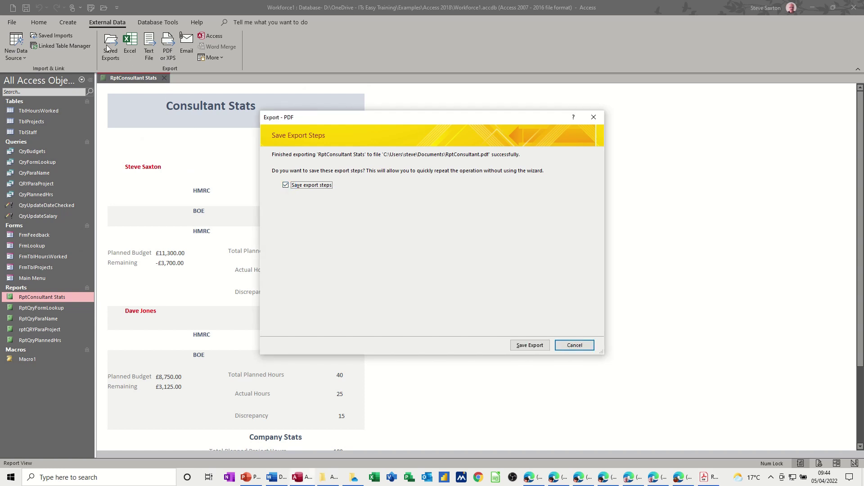
pyautogui.click(525, 347)
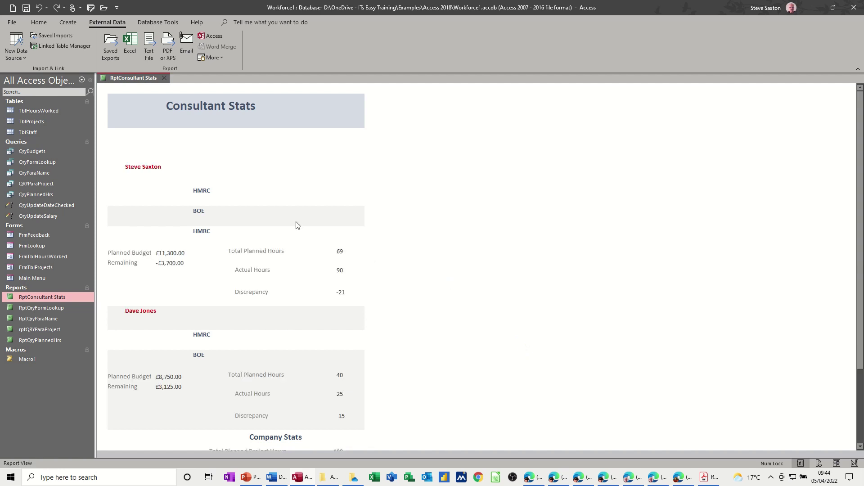
# Run the saved RptConsultant PDF export from Saved Exports
pyautogui.click(109, 41)
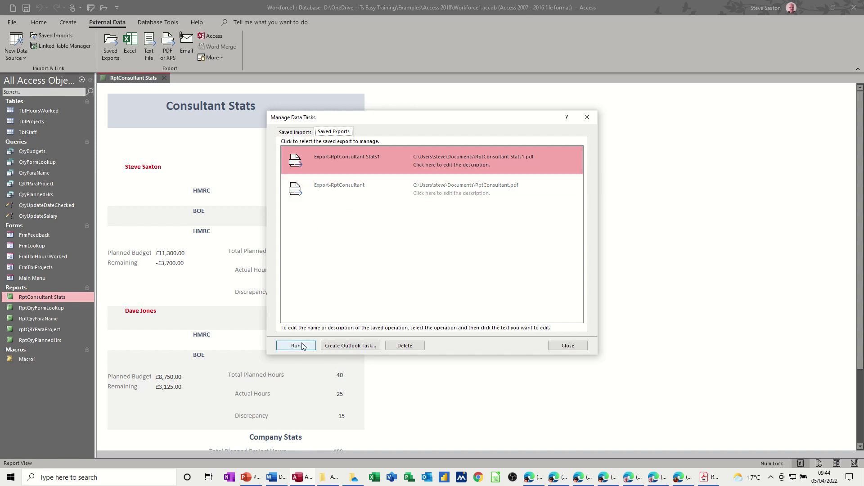
pyautogui.click(555, 348)
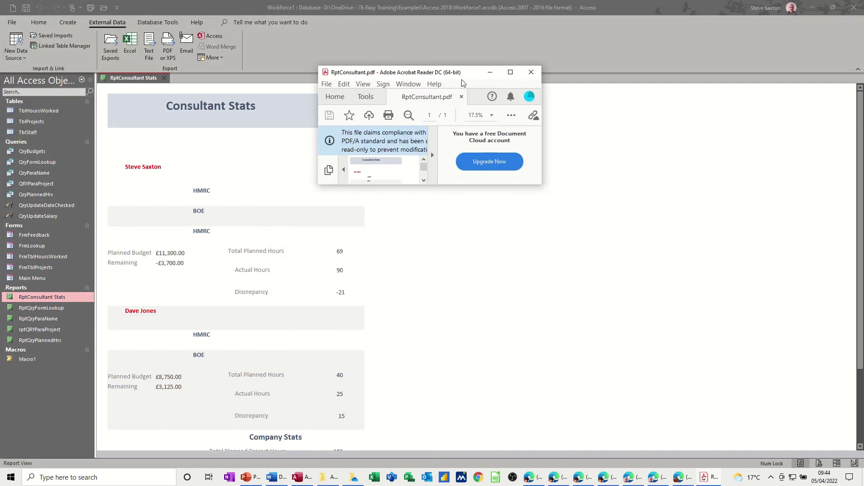
# Maximize Acrobat, scroll through RptConsultant.pdf, and close the reader
pyautogui.click(511, 72)
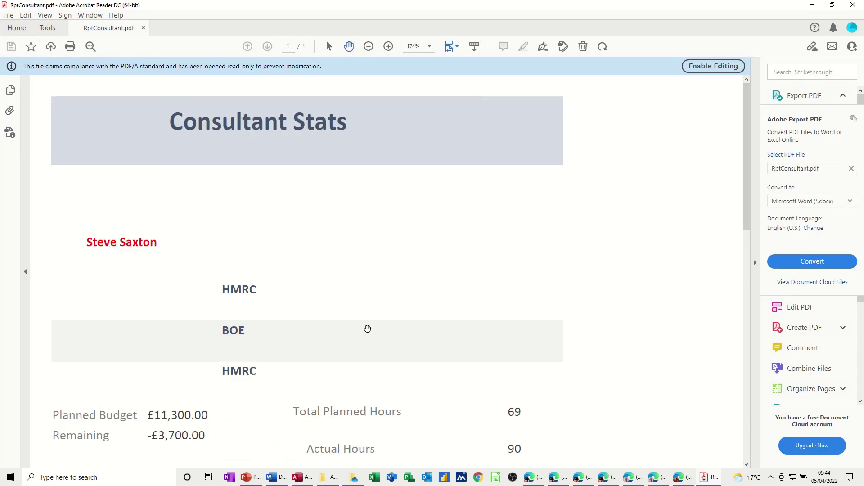
pyautogui.scroll(-4, 396, 276)
pyautogui.scroll(-3, 363, 228)
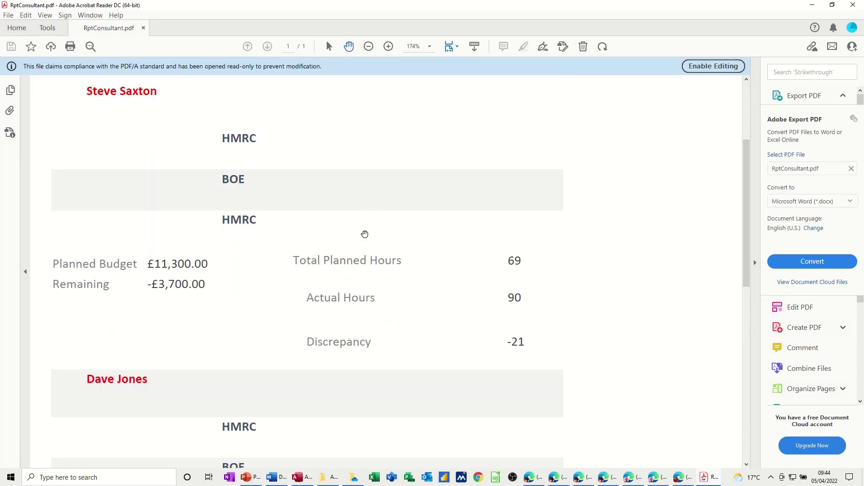
pyautogui.scroll(-5, 367, 235)
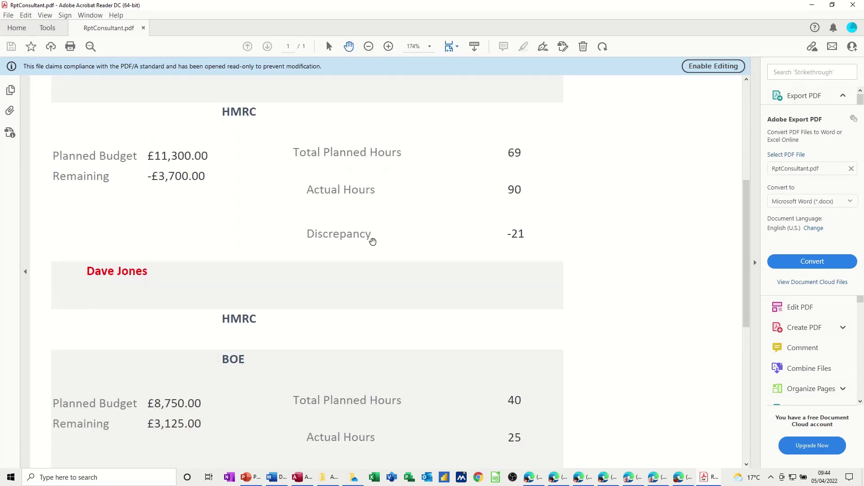
pyautogui.scroll(-2, 372, 242)
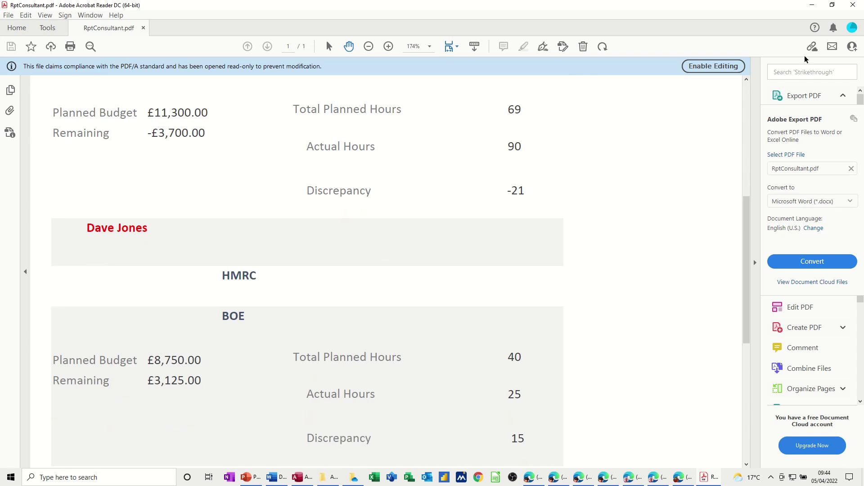
pyautogui.click(853, 5)
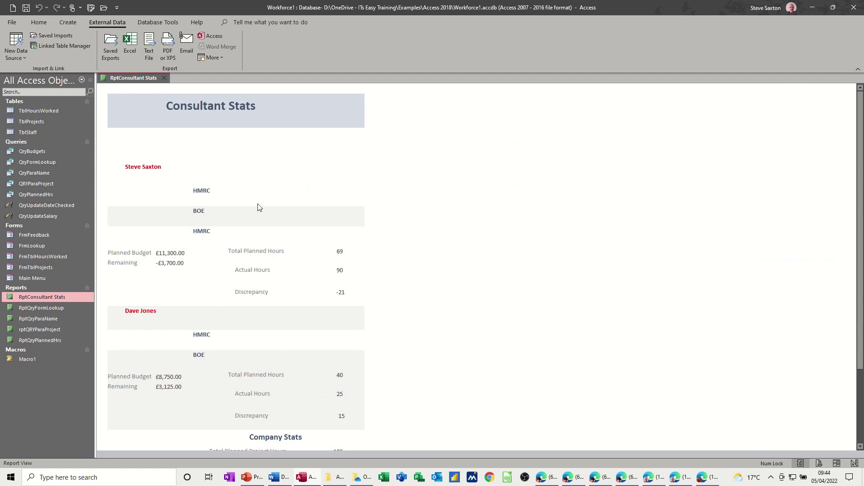
# Run Export-RptConsultant, confirm replacing RptConsultant.pdf, and close the saved exports manager
pyautogui.click(116, 49)
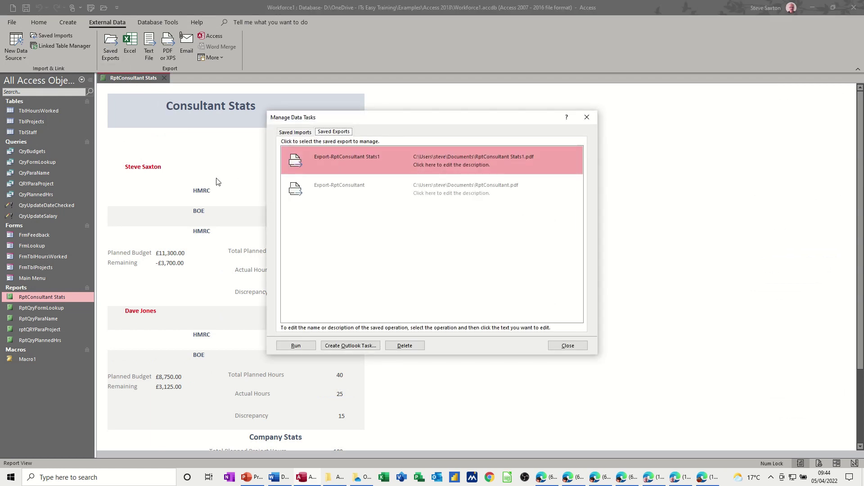
pyautogui.click(323, 186)
pyautogui.click(325, 185)
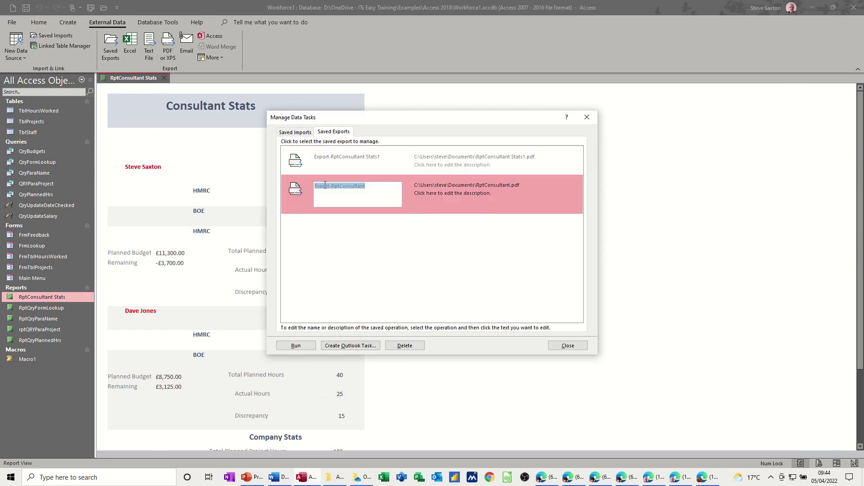
pyautogui.click(295, 345)
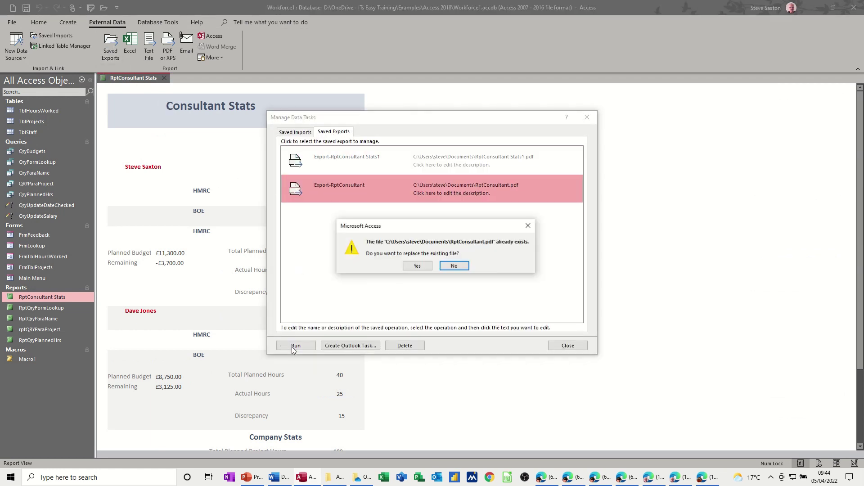
pyautogui.click(415, 268)
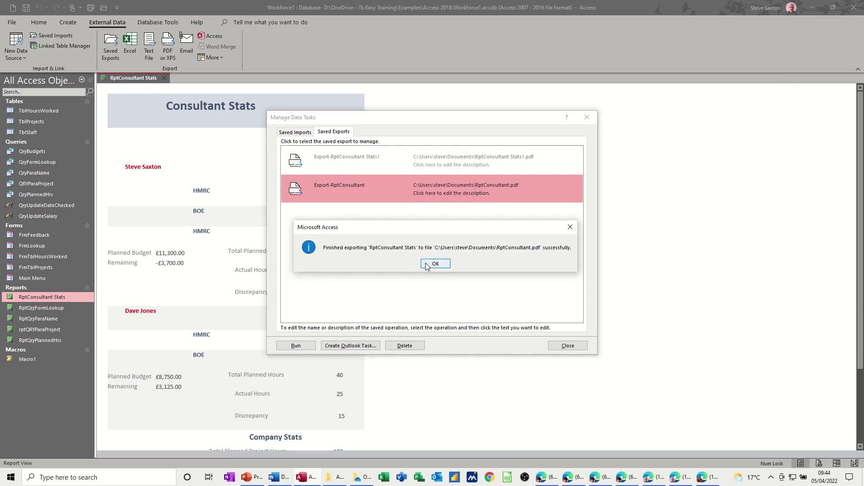
pyautogui.click(434, 265)
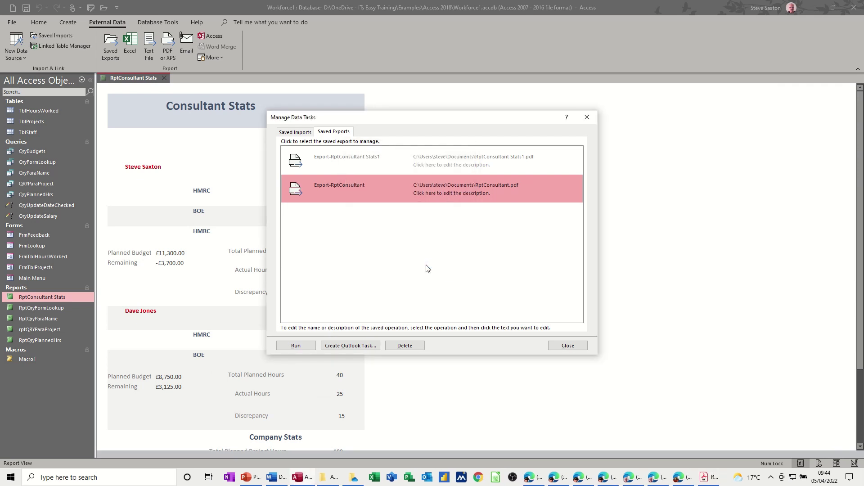
pyautogui.click(561, 345)
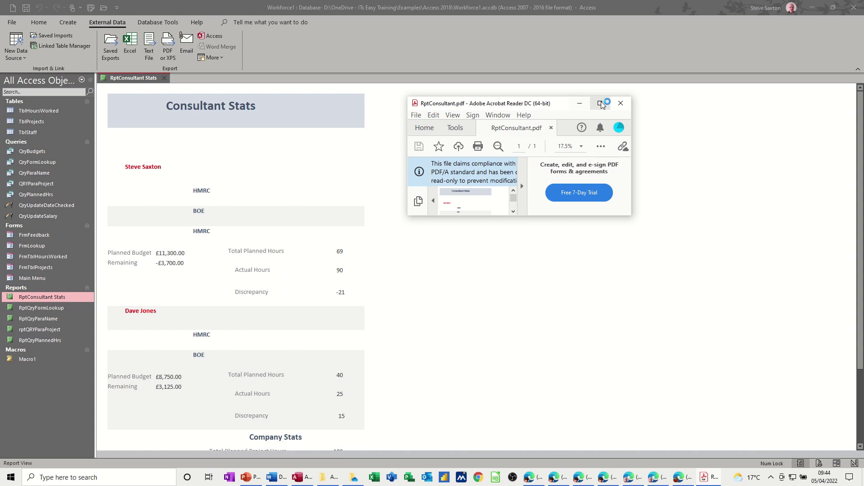
# Maximize Acrobat, scroll down the refreshed RptConsultant.pdf, and close it
pyautogui.click(573, 95)
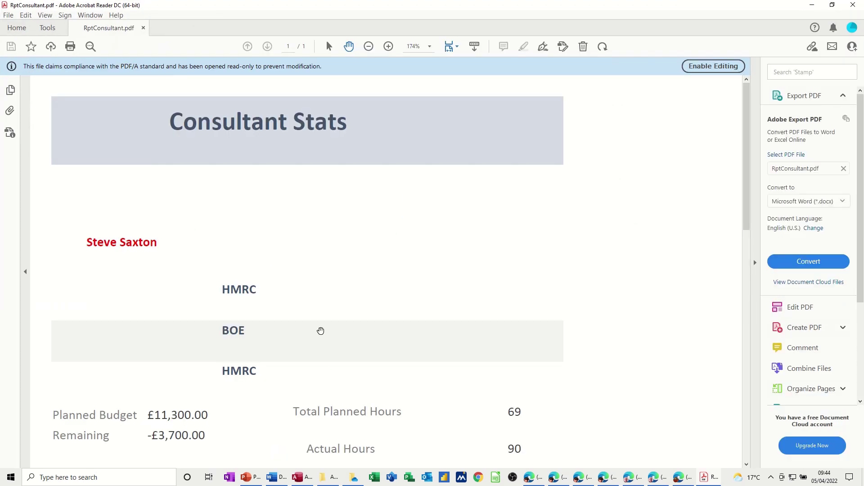
pyautogui.scroll(-3, 320, 332)
pyautogui.scroll(-1, 333, 308)
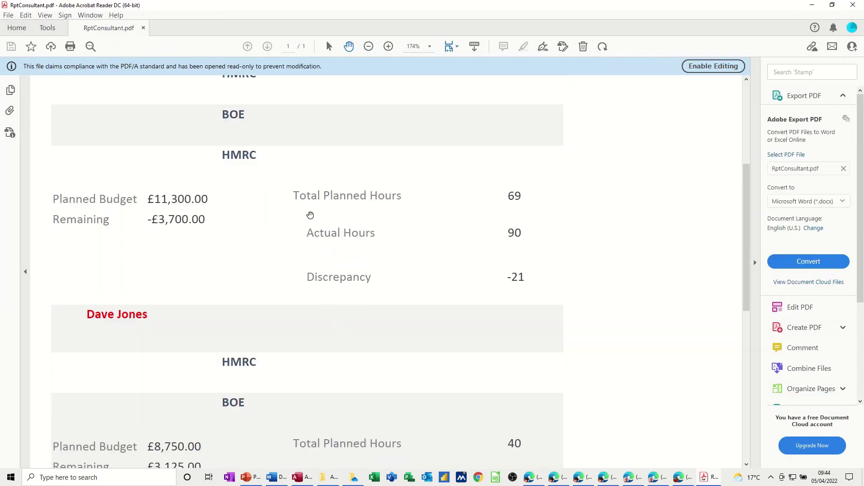
pyautogui.click(853, 5)
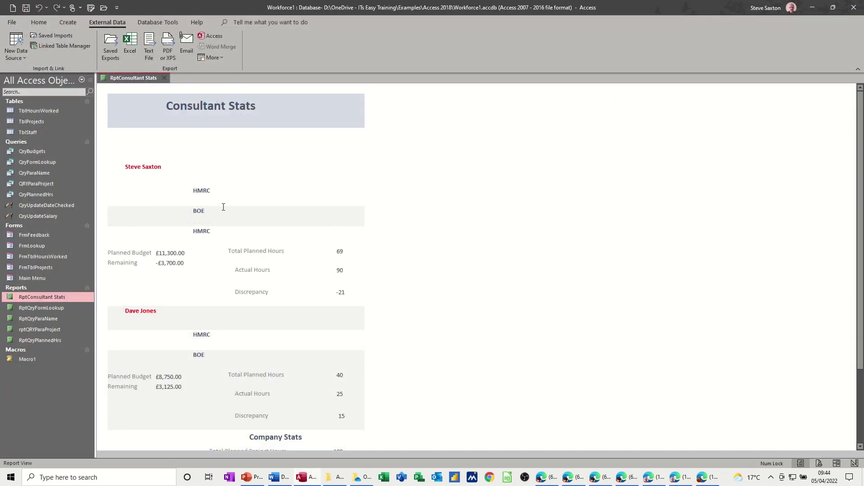
# Export to Excel 97-2003 as RptConsultant 1.xls, opening the workbook in Excel afterward
pyautogui.click(131, 43)
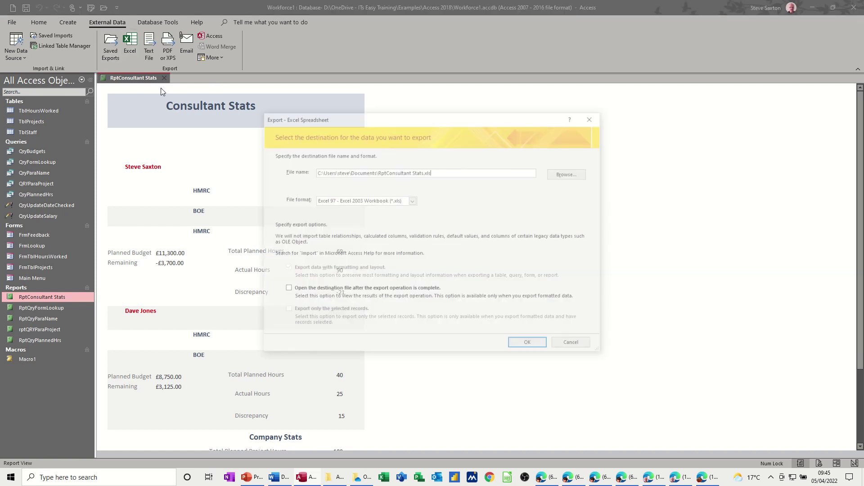
pyautogui.doubleClick(416, 172)
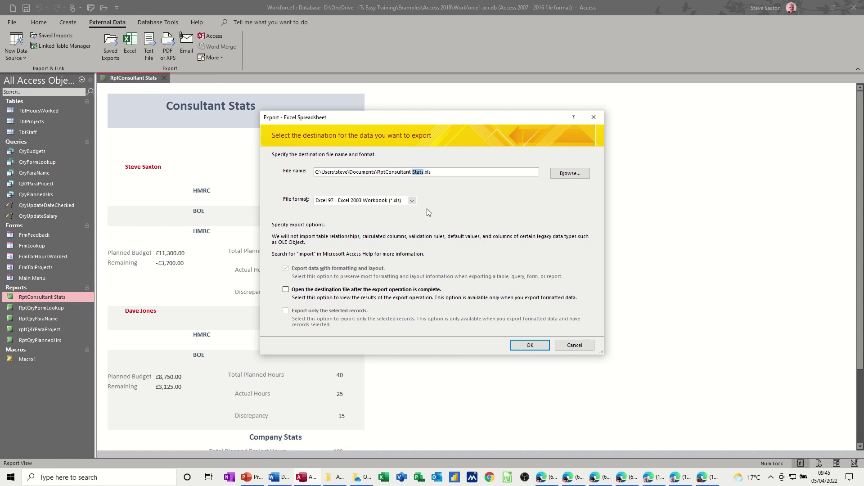
pyautogui.press('Delete')
pyautogui.write('1')
pyautogui.click(412, 201)
pyautogui.click(412, 203)
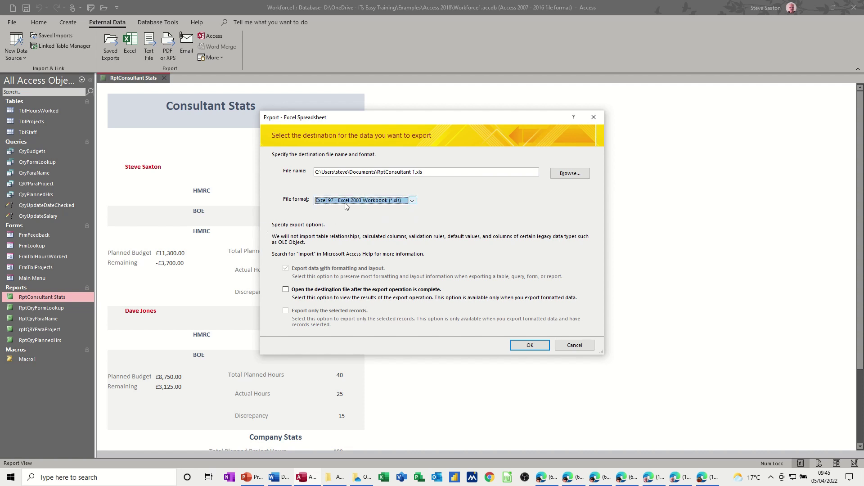
pyautogui.click(290, 290)
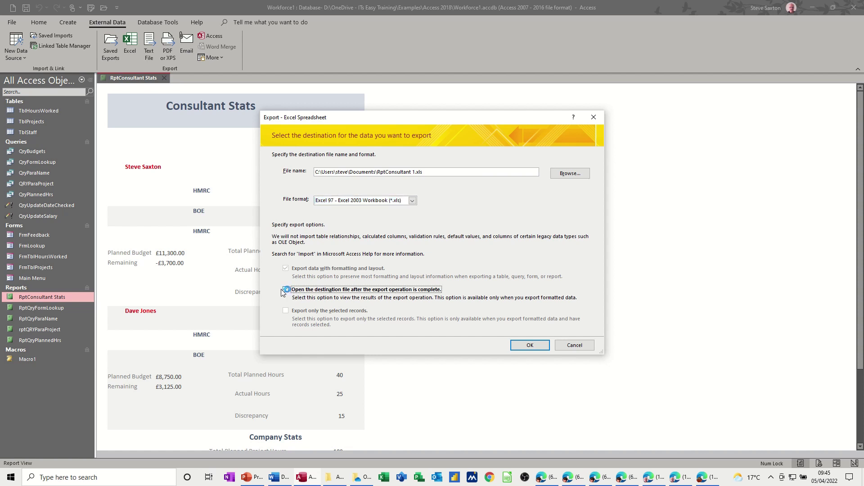
pyautogui.click(529, 345)
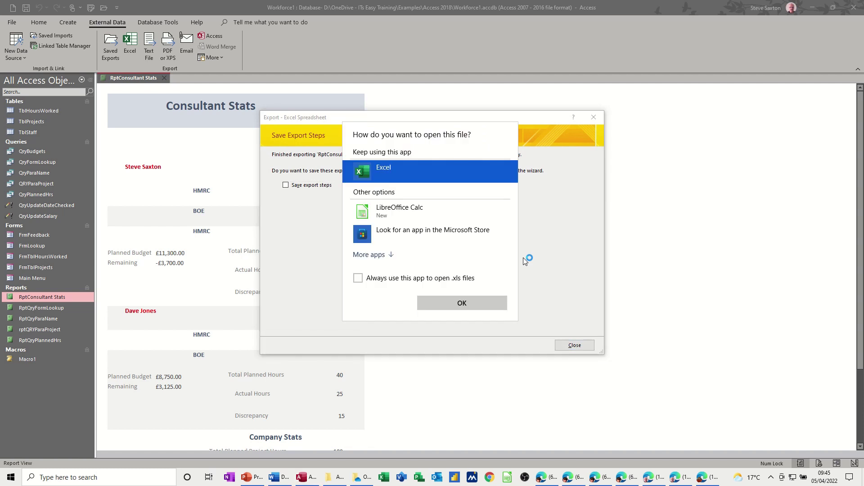
pyautogui.doubleClick(392, 174)
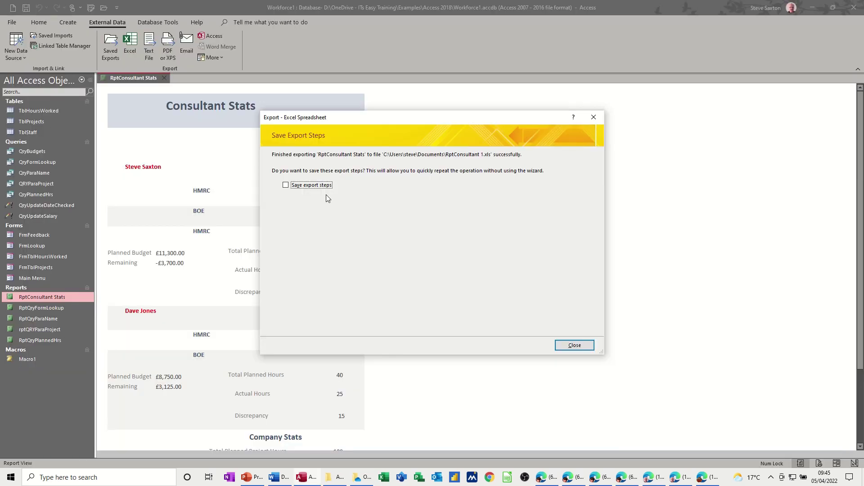
pyautogui.click(574, 346)
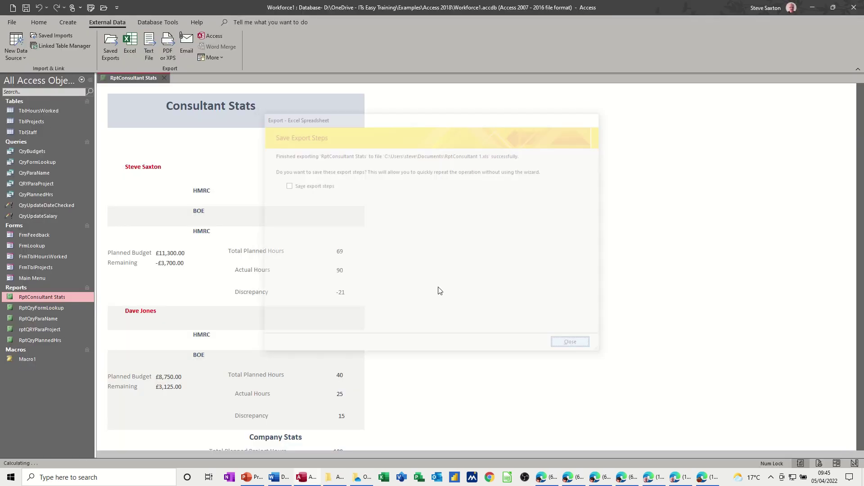
# Export the report as a text file, opening it afterward, with Windows default encoding
pyautogui.click(149, 43)
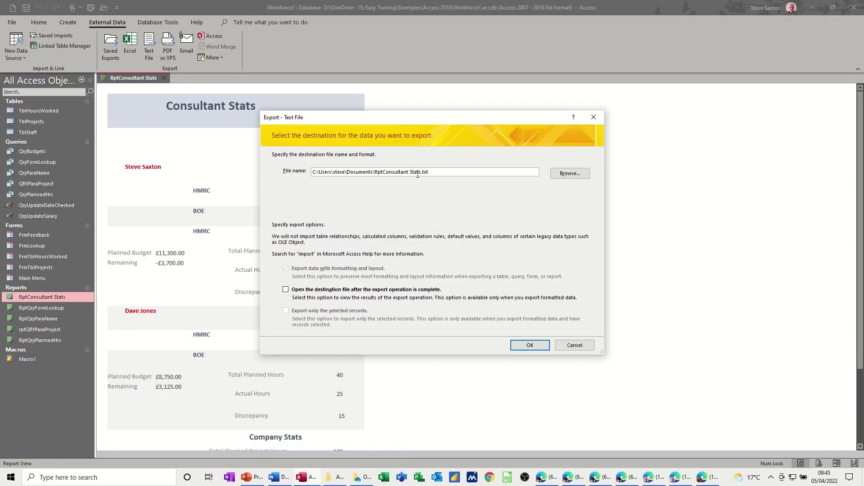
pyautogui.click(285, 289)
pyautogui.click(529, 346)
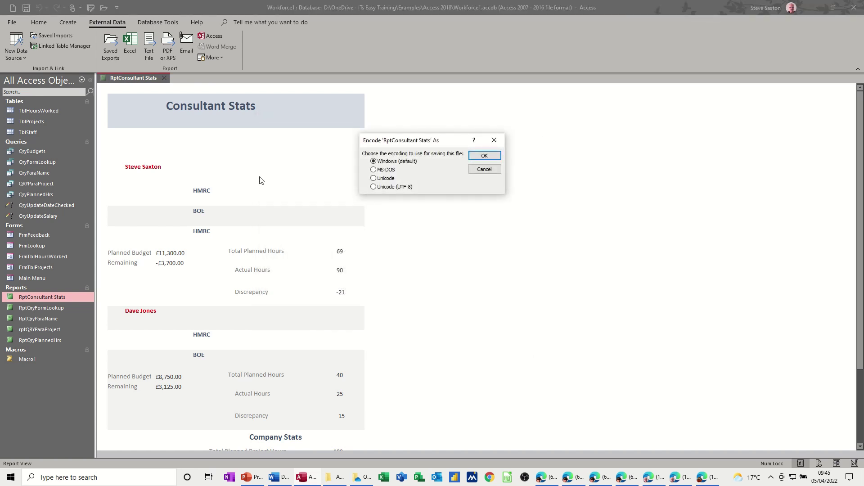
pyautogui.click(484, 157)
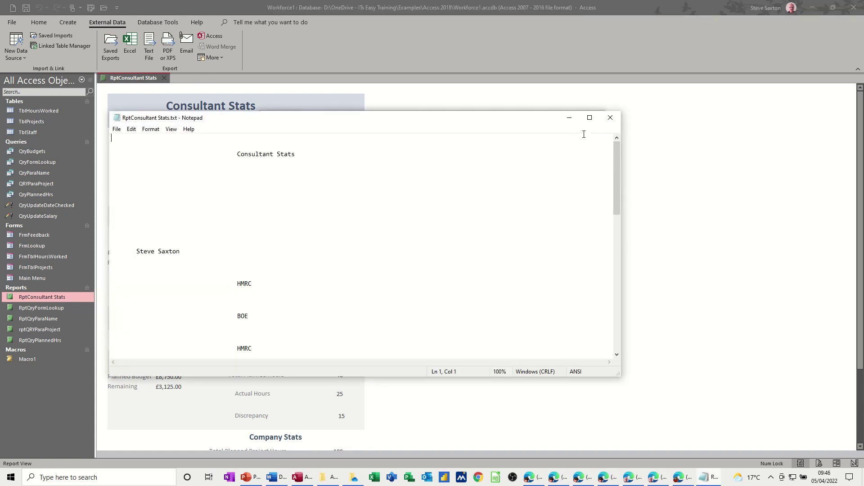
# Maximize Notepad, scroll to the Company Stats totals and back, then dismiss the export summary
pyautogui.click(589, 118)
pyautogui.scroll(-8, 195, 242)
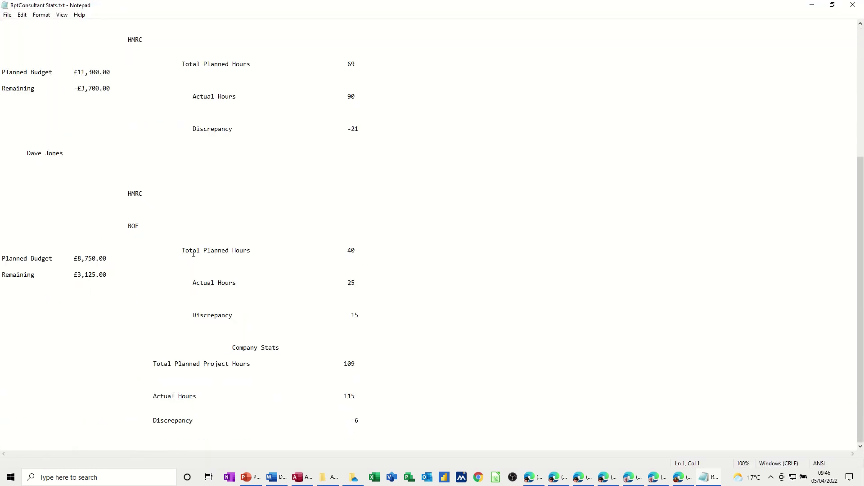
pyautogui.scroll(8, 285, 221)
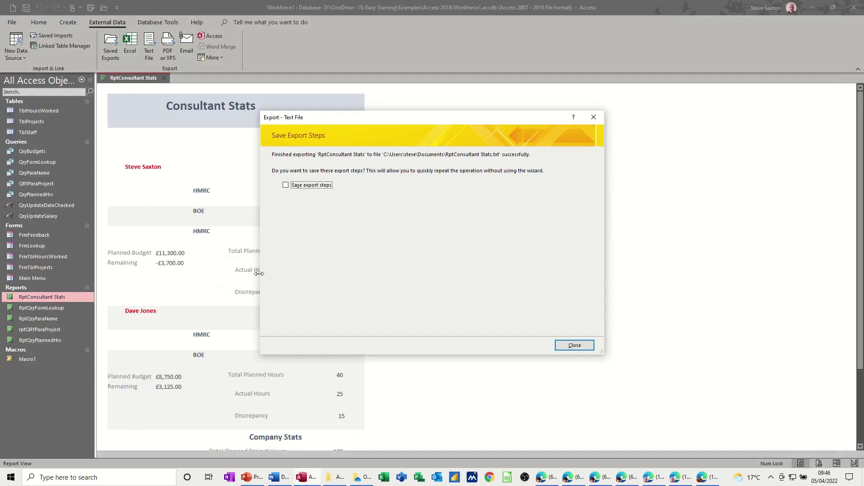
pyautogui.click(571, 345)
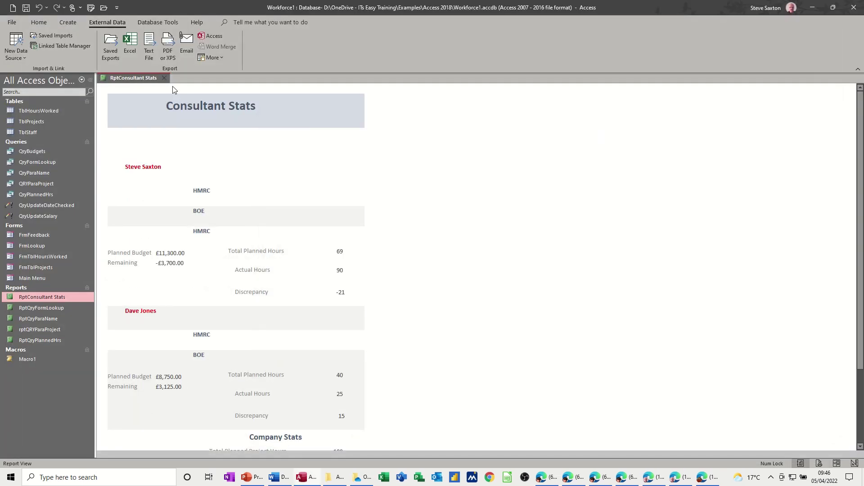
# Email the report as an attachment in PDF Format (*.pdf)
pyautogui.click(186, 45)
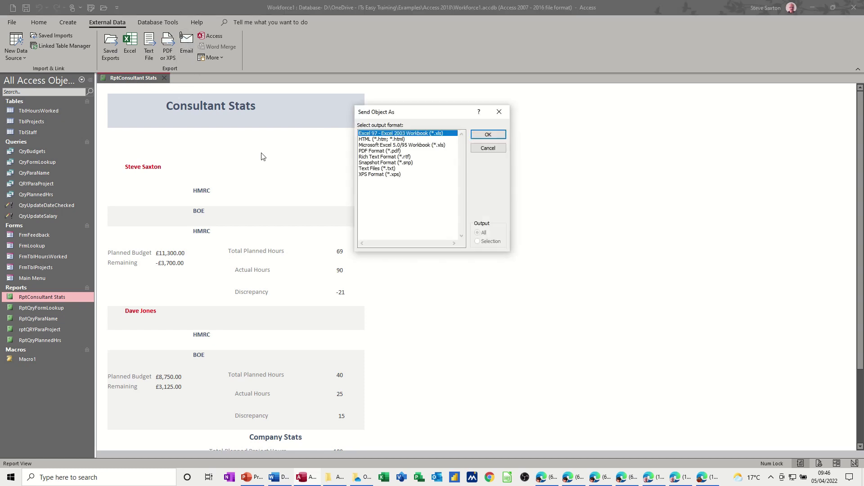
pyautogui.click(368, 151)
pyautogui.click(486, 135)
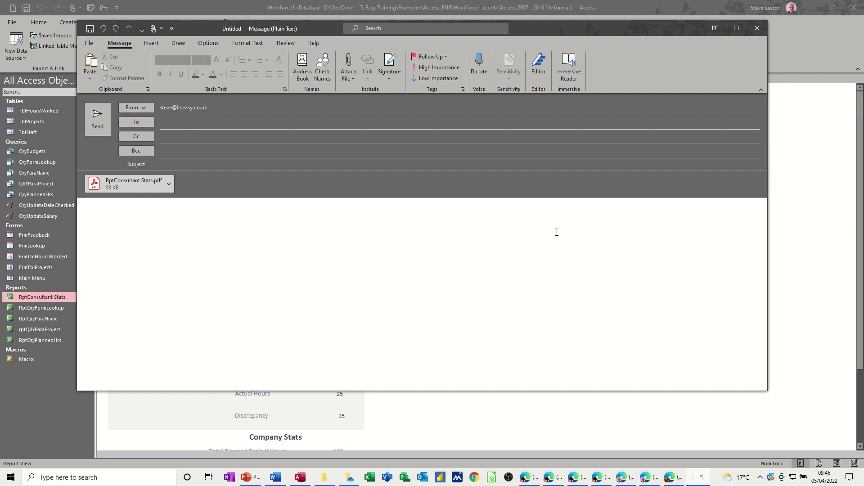
# Open the attached Consultant Stats PDF full-screen in Acrobat and scroll through it
pyautogui.click(117, 187)
pyautogui.doubleClick(117, 187)
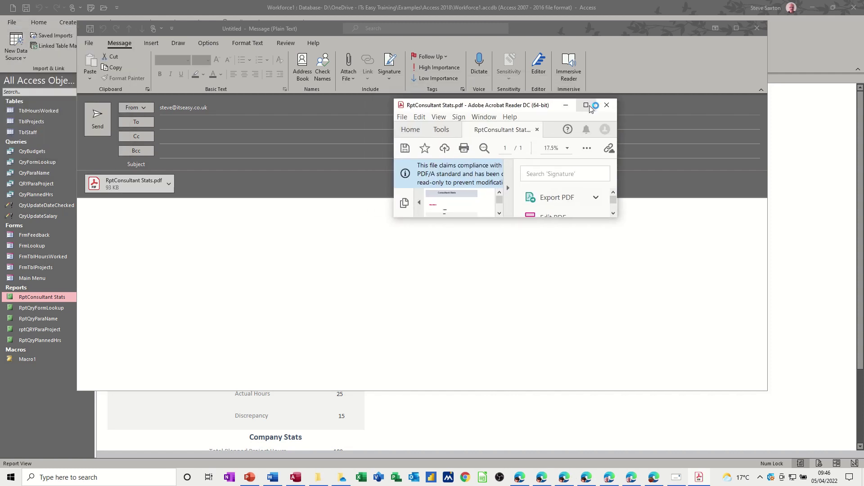
pyautogui.click(587, 105)
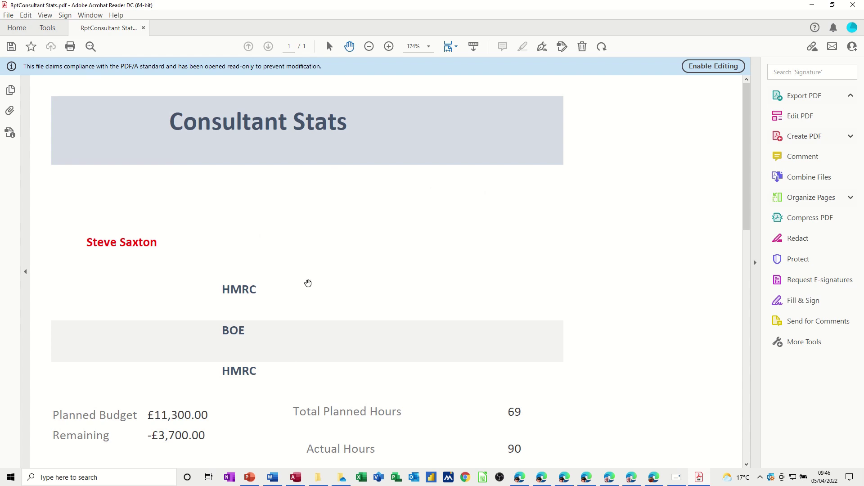
pyautogui.scroll(-5, 292, 353)
pyautogui.scroll(5, 330, 328)
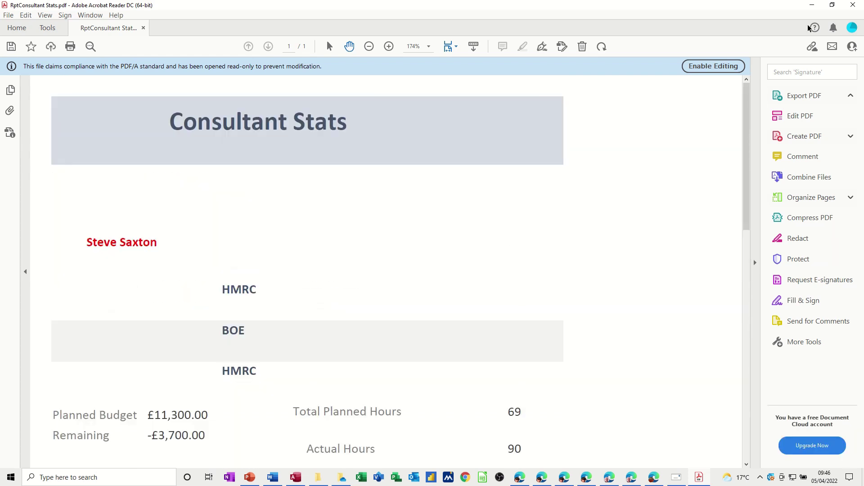
# Close Acrobat and the unsent Outlook message, then open the Main Menu form
pyautogui.click(853, 4)
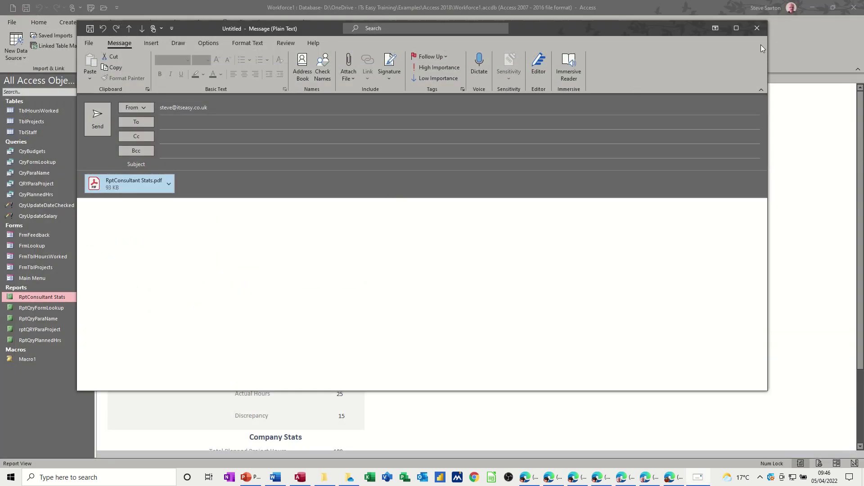
pyautogui.click(759, 31)
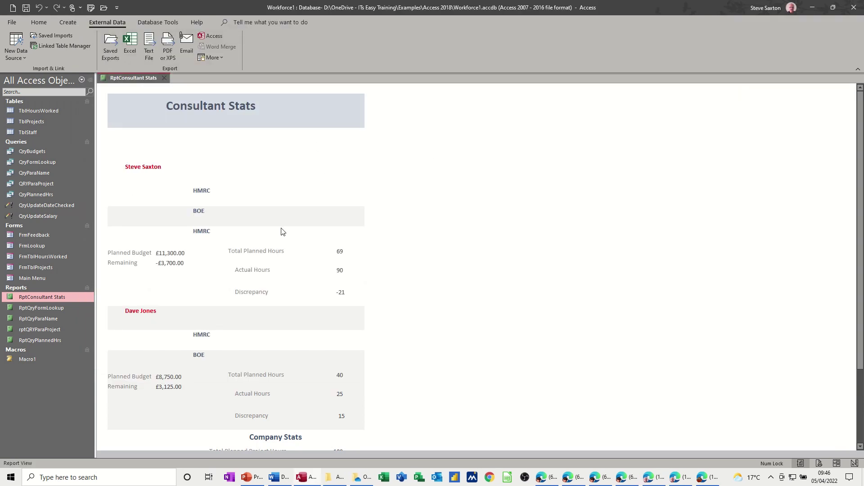
pyautogui.click(18, 278)
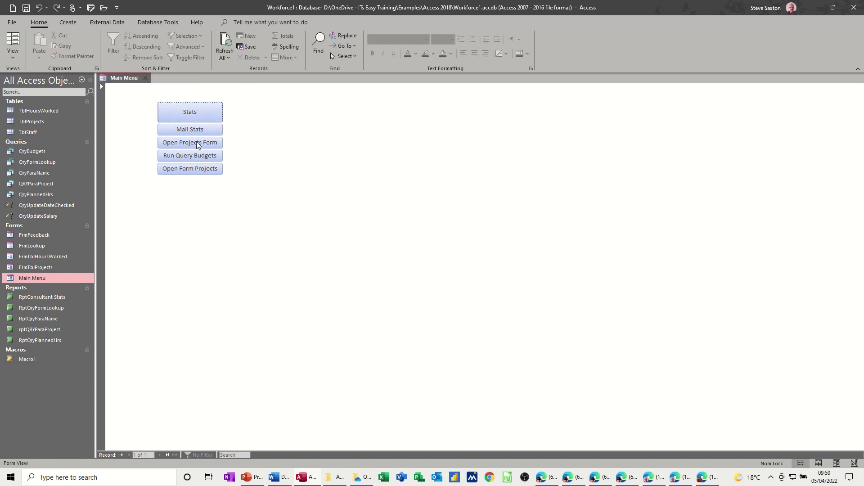
# Start a new blank macro with an ExportWithFormatting action
pyautogui.click(67, 22)
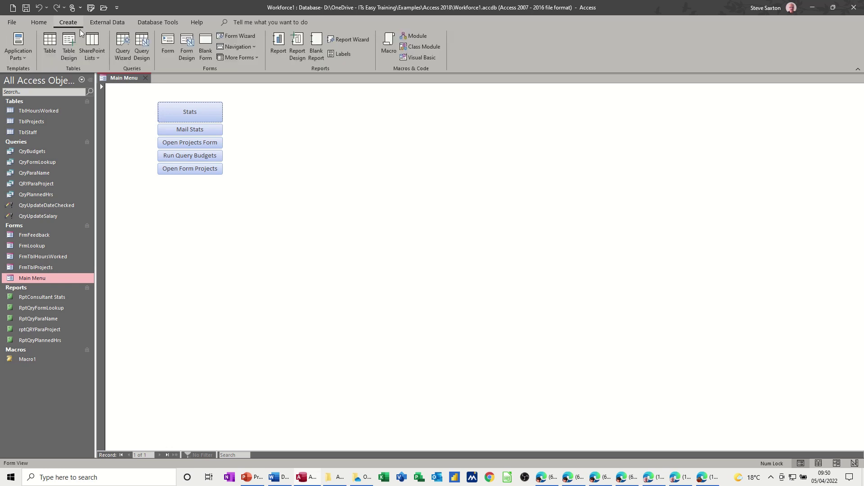
pyautogui.click(389, 43)
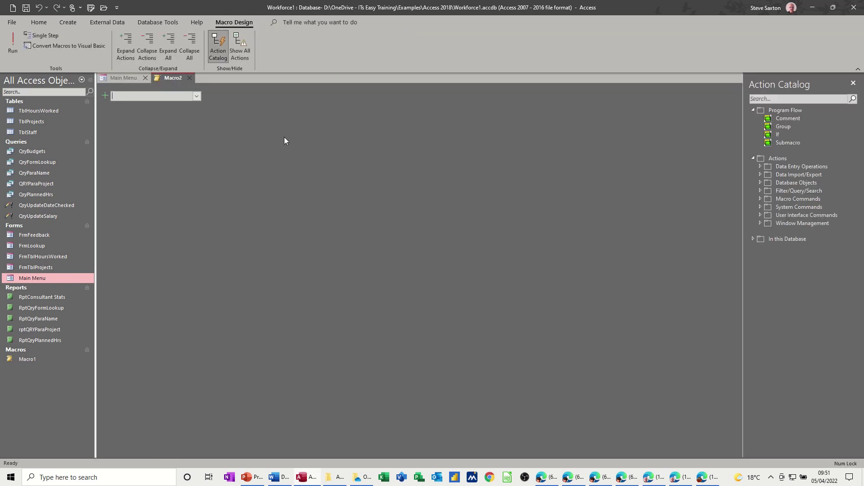
pyautogui.click(197, 97)
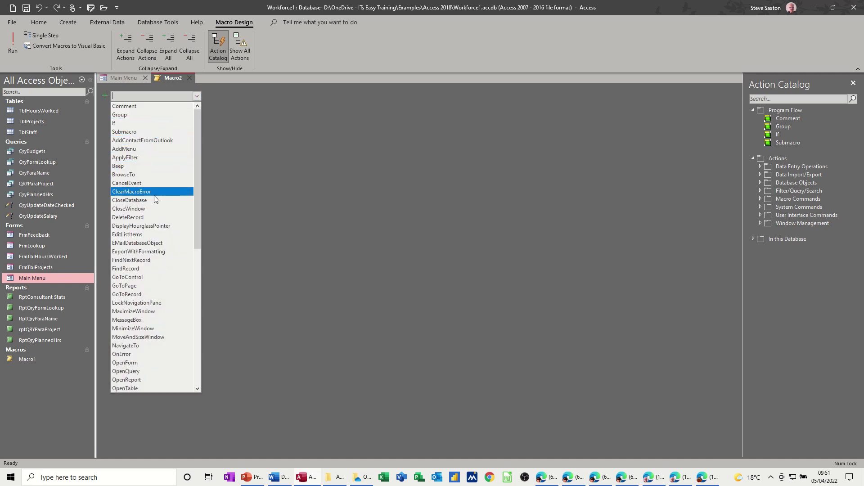
pyautogui.click(139, 251)
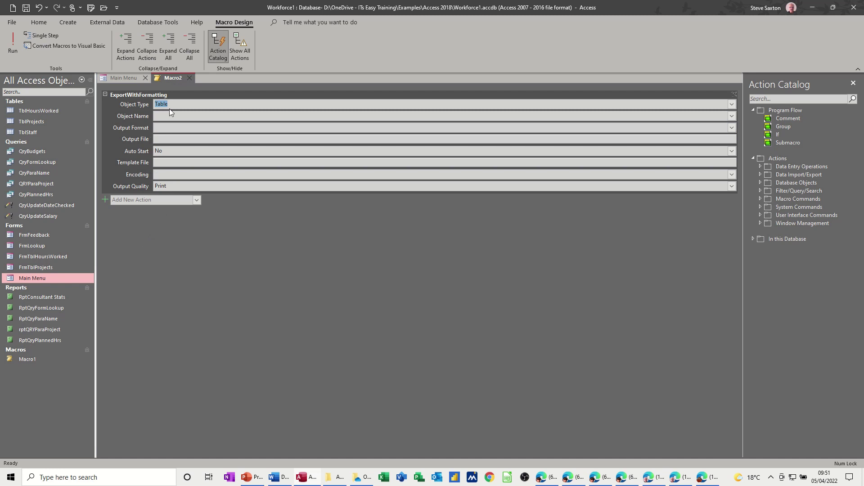
pyautogui.click(182, 105)
# Set the action to export Report RptConsultant Stats in PDF format
pyautogui.click(731, 105)
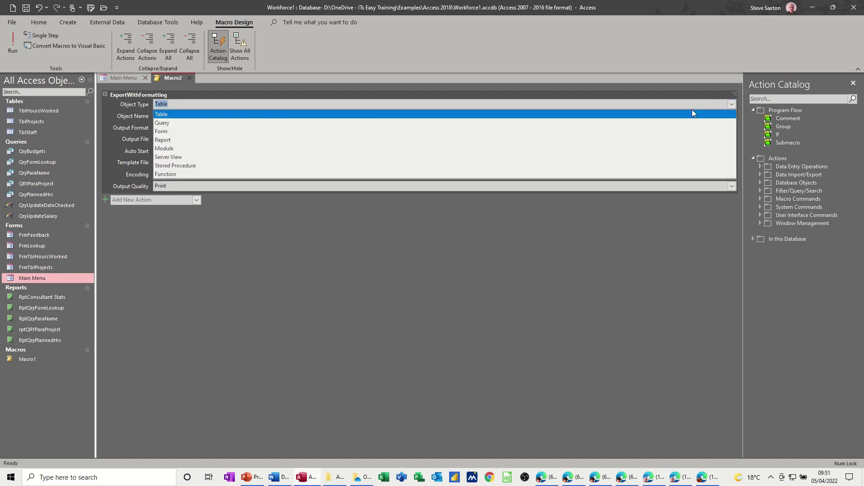
pyautogui.click(162, 140)
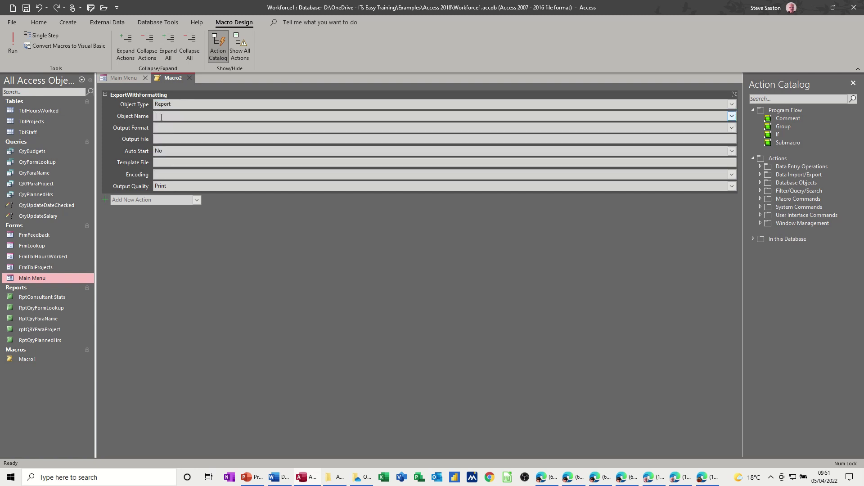
pyautogui.click(732, 116)
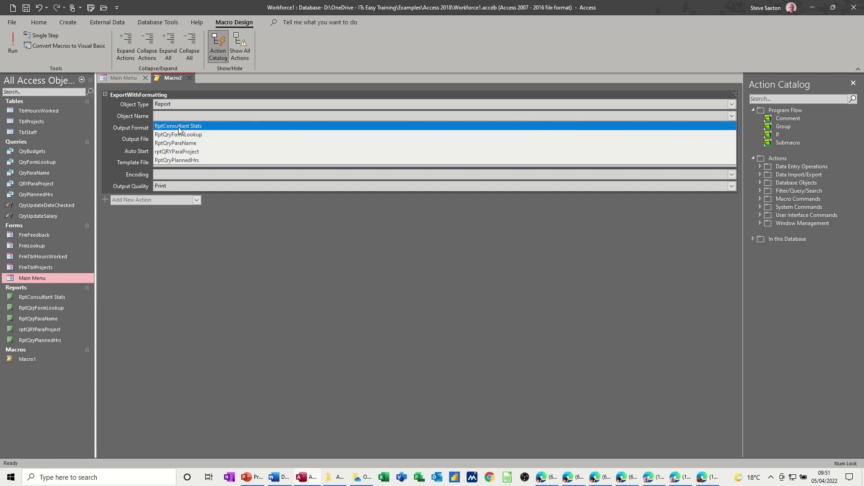
pyautogui.click(179, 128)
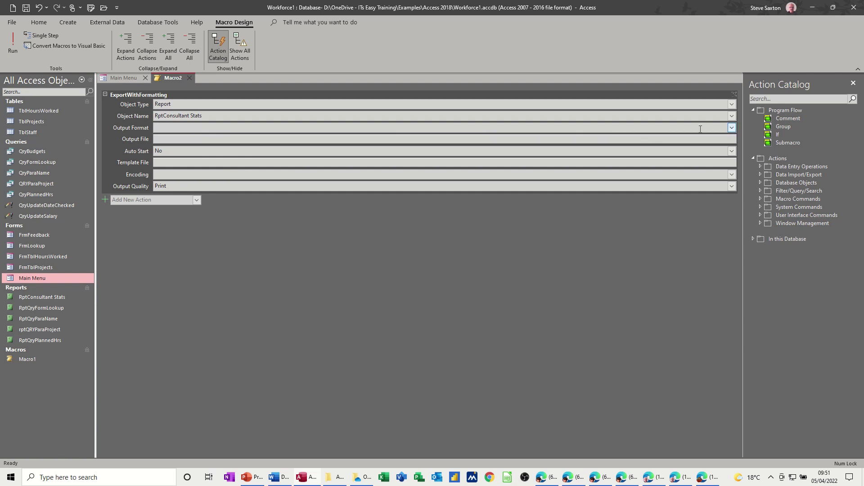
pyautogui.click(731, 128)
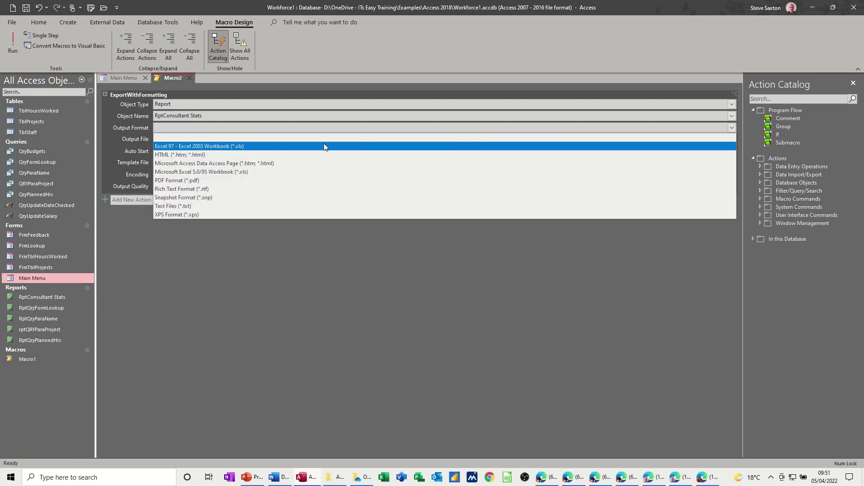
pyautogui.click(163, 181)
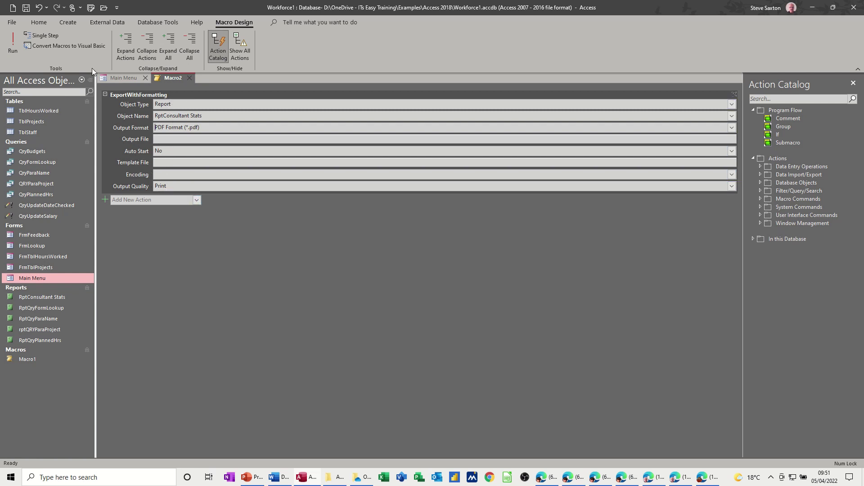
# Save the macro as MacOutput and close it
pyautogui.click(26, 9)
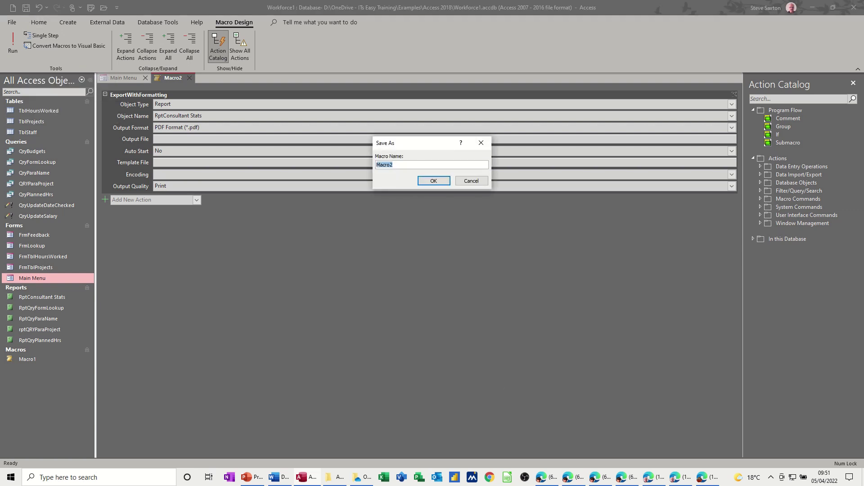
pyautogui.write('Ma')
pyautogui.click(433, 180)
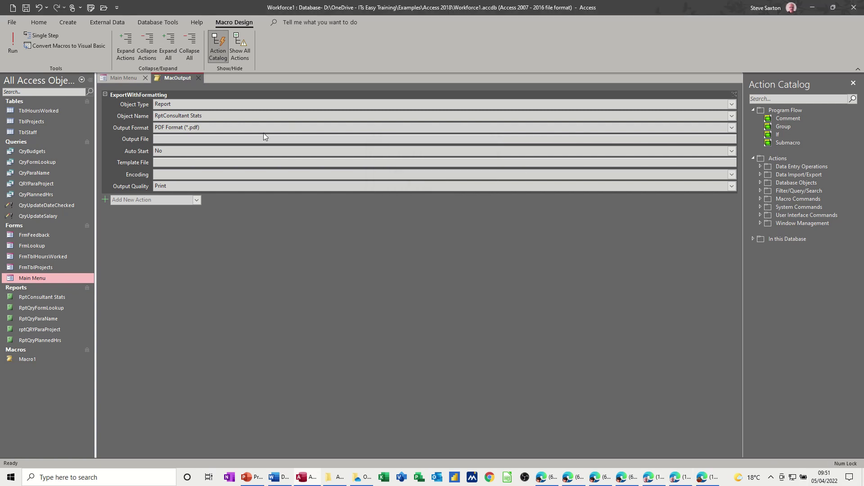
pyautogui.click(198, 79)
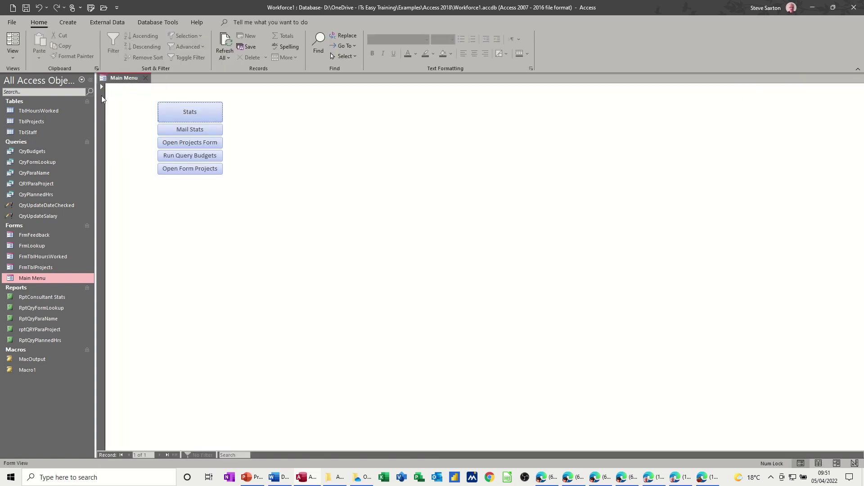
# Open Main Menu in Design View and draw a new button right of the Stats button
pyautogui.rightClick(35, 279)
pyautogui.click(58, 310)
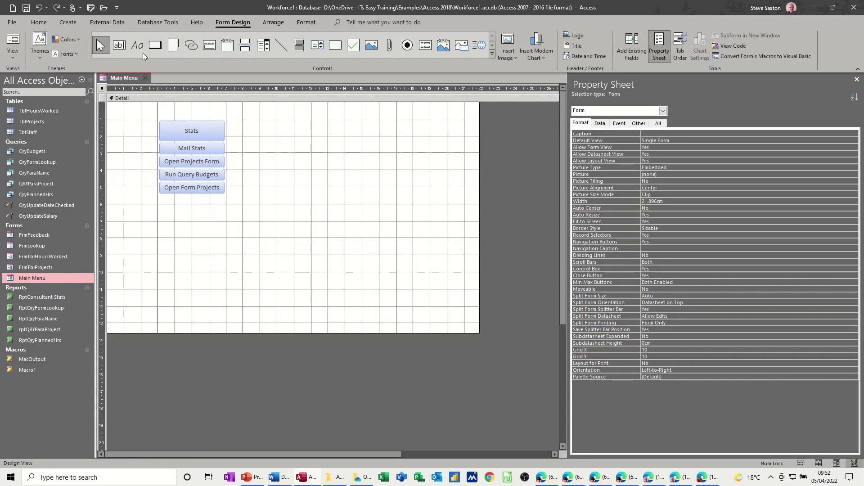
pyautogui.click(151, 46)
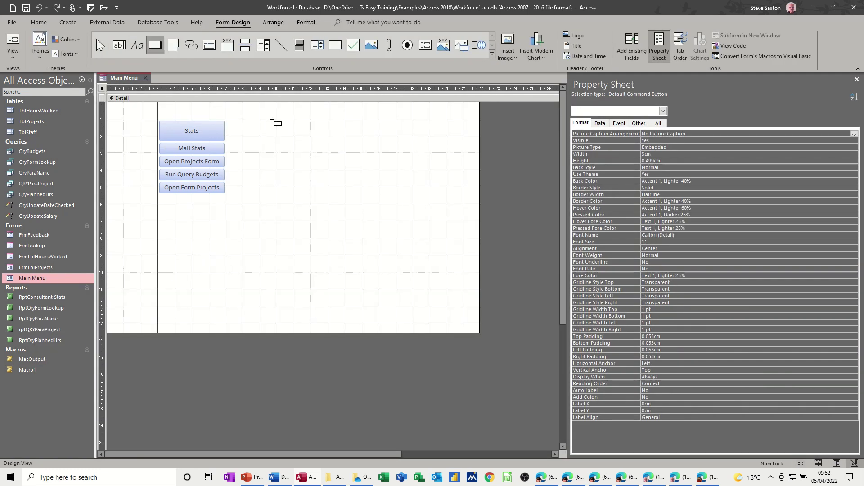
pyautogui.moveTo(274, 119); pyautogui.dragTo(351, 143)
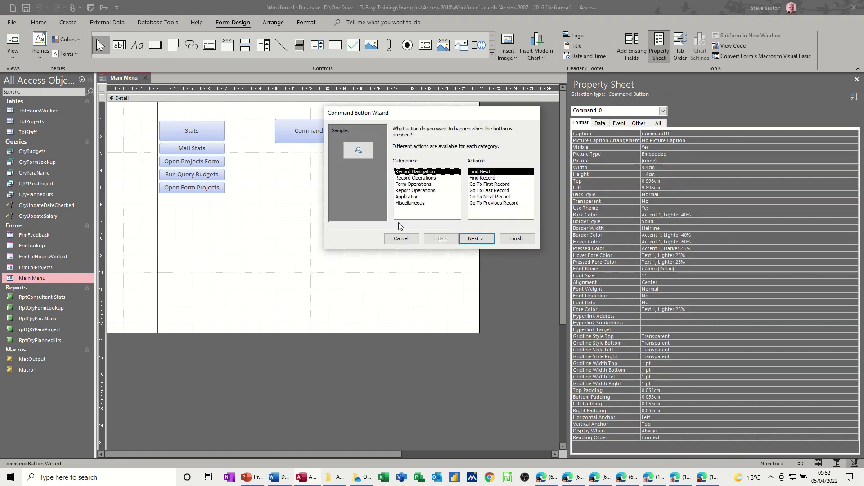
# Set the button to run the MacOutput macro, label it Run Stats, and save the form
pyautogui.click(410, 203)
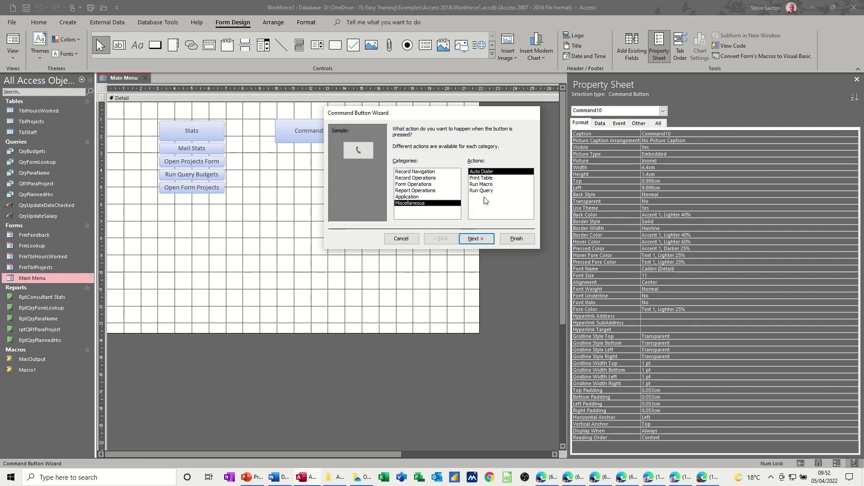
pyautogui.click(481, 184)
pyautogui.click(476, 239)
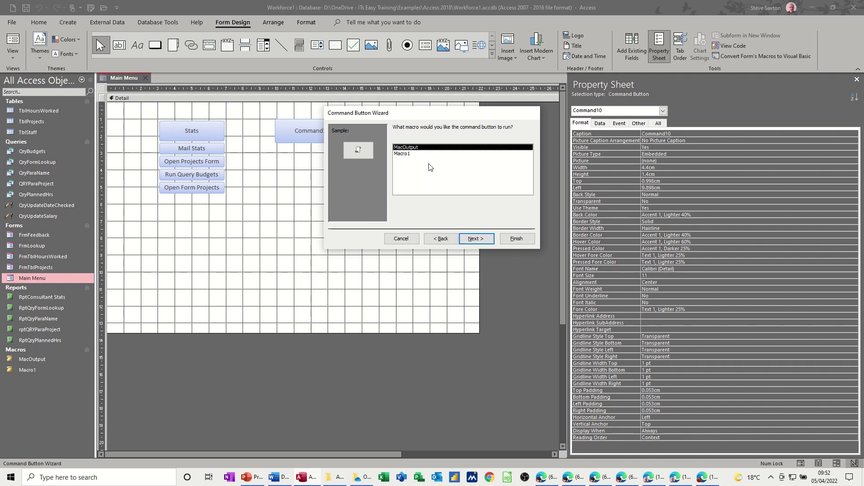
pyautogui.click(472, 240)
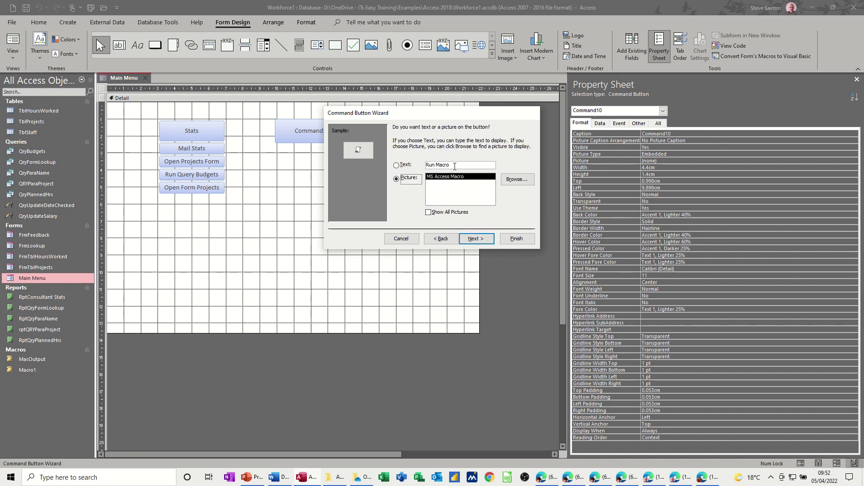
pyautogui.moveTo(450, 164); pyautogui.dragTo(425, 165)
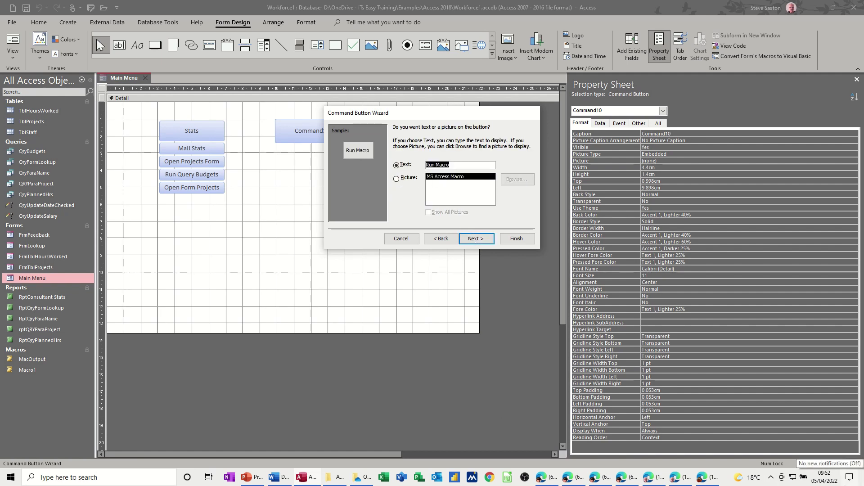
pyautogui.write('Stats')
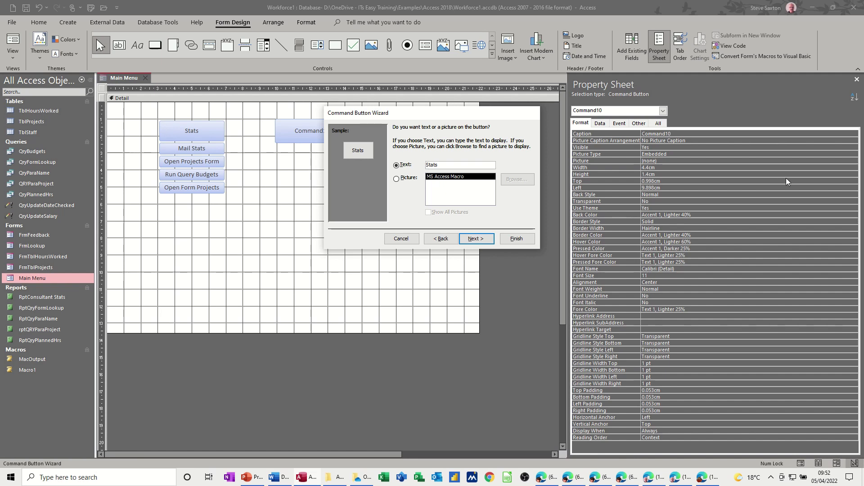
pyautogui.write('Run')
pyautogui.click(509, 239)
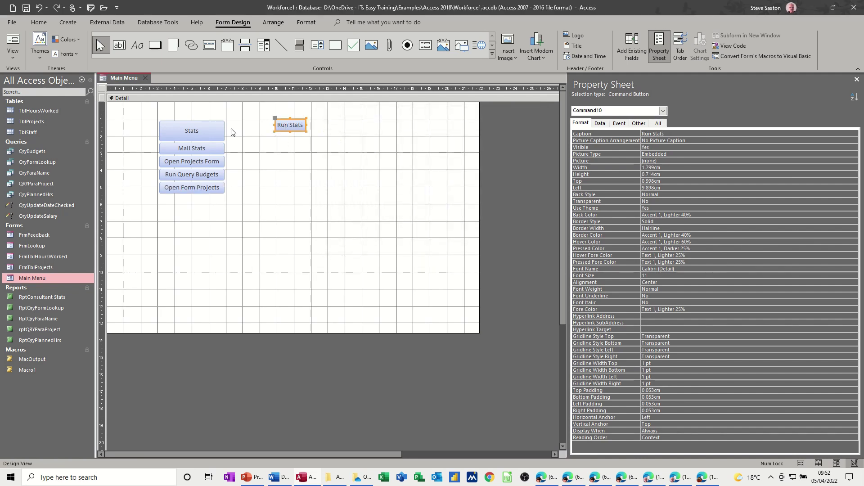
pyautogui.click(26, 8)
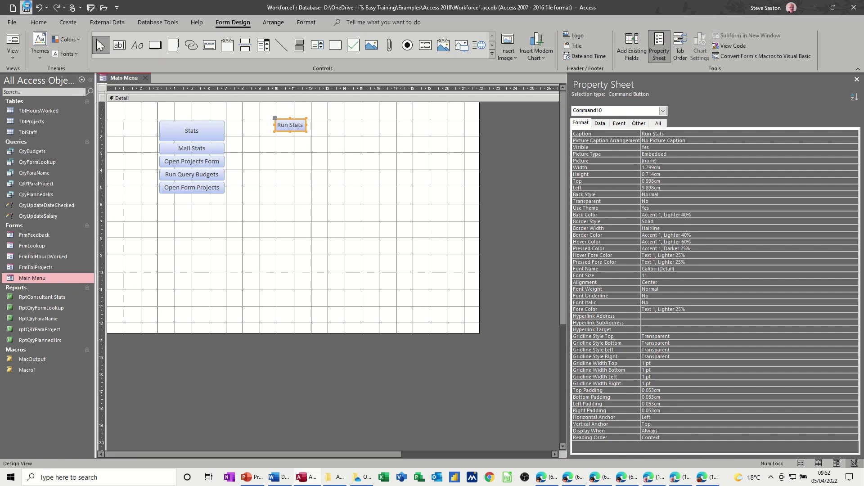
# In Form View, run Run Stats and export the report as RptConsultant 4.pdf
pyautogui.click(12, 44)
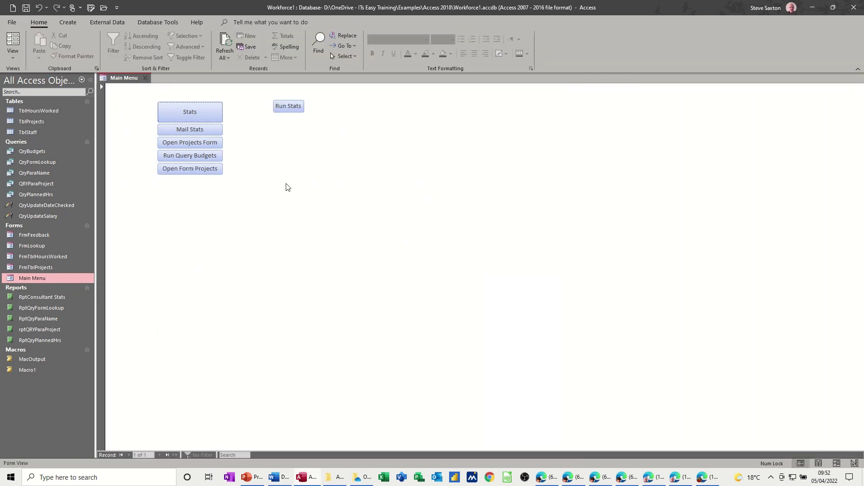
pyautogui.click(286, 108)
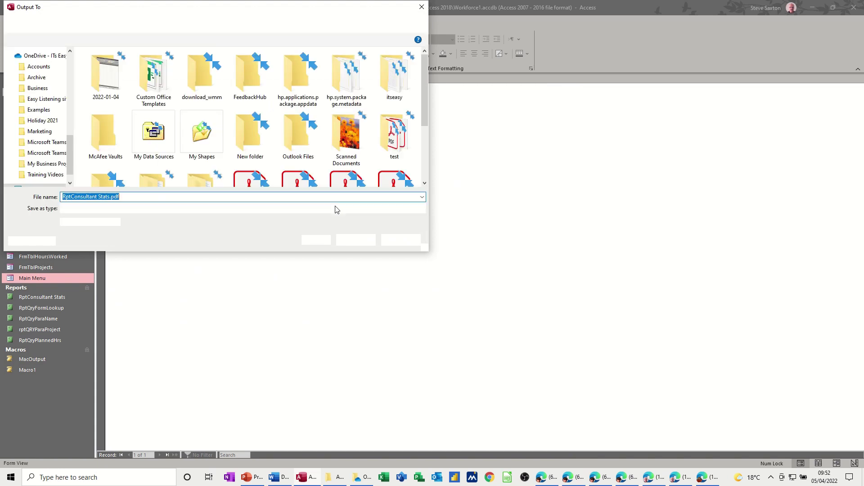
pyautogui.doubleClick(105, 196)
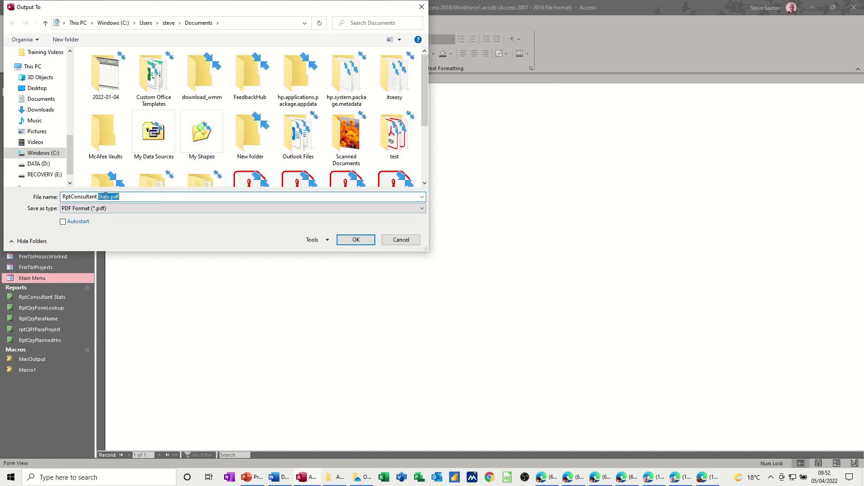
pyautogui.click(105, 197)
pyautogui.doubleClick(105, 197)
pyautogui.click(105, 196)
pyautogui.write('4')
pyautogui.click(356, 240)
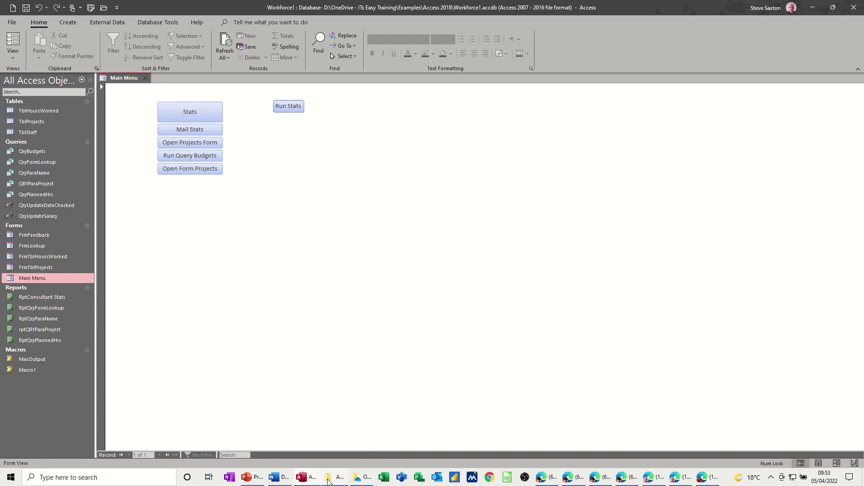
# In File Explorer, go to Documents and open RptConsultant 4.pdf
pyautogui.moveTo(328, 481)
pyautogui.click(374, 447)
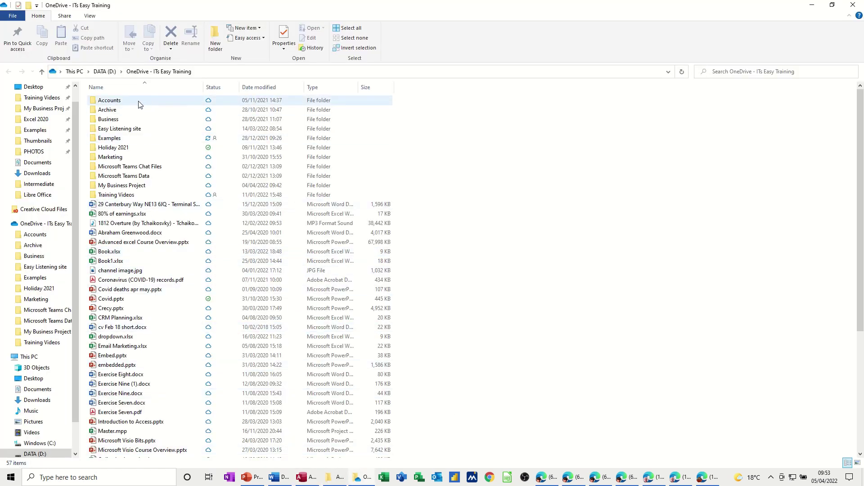
pyautogui.scroll(-1, 31, 360)
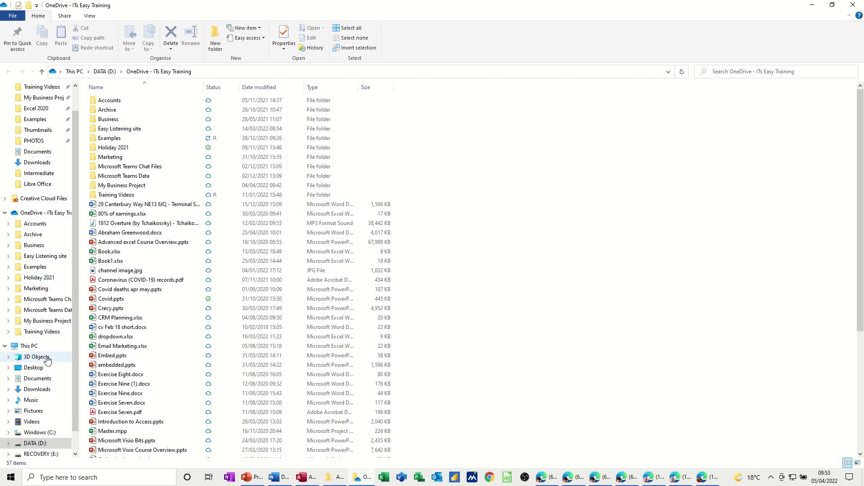
pyautogui.click(36, 379)
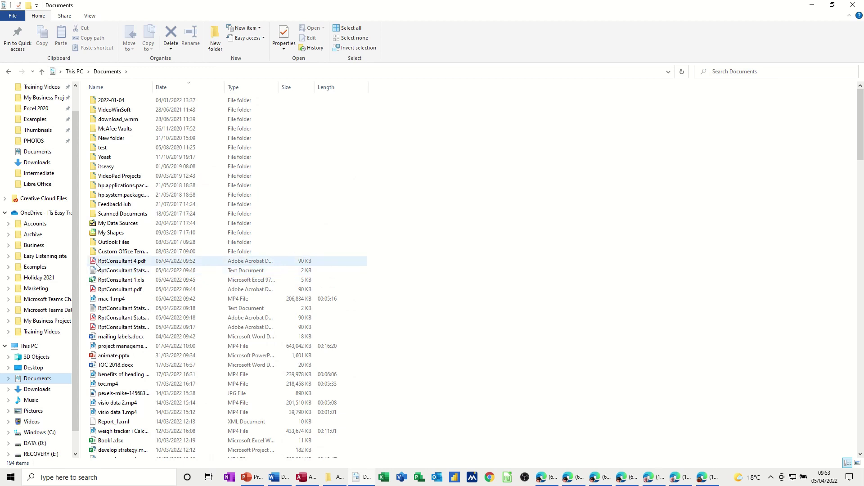
pyautogui.click(125, 264)
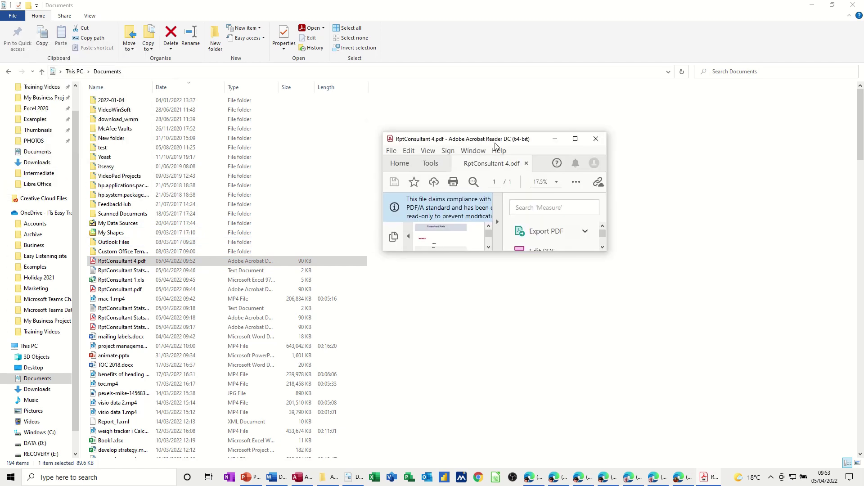
# Maximize Acrobat Reader, scroll through the Consultant Stats report, then close it with Alt+F4
pyautogui.click(571, 141)
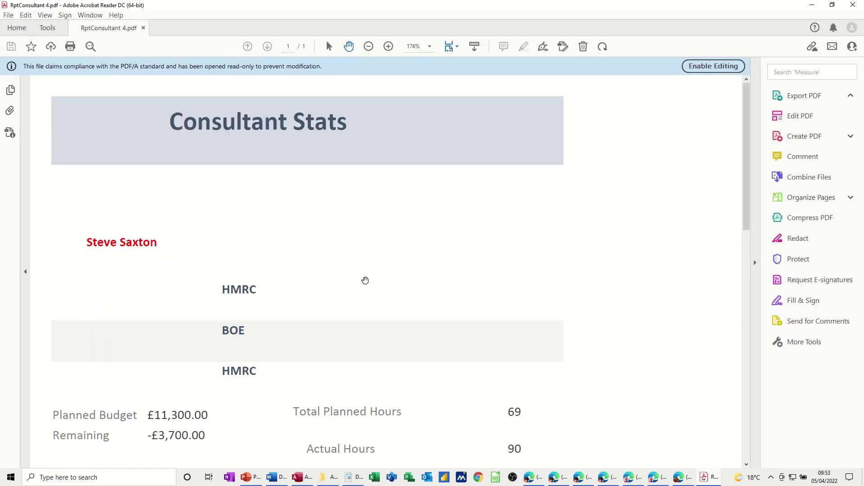
pyautogui.scroll(-8, 365, 281)
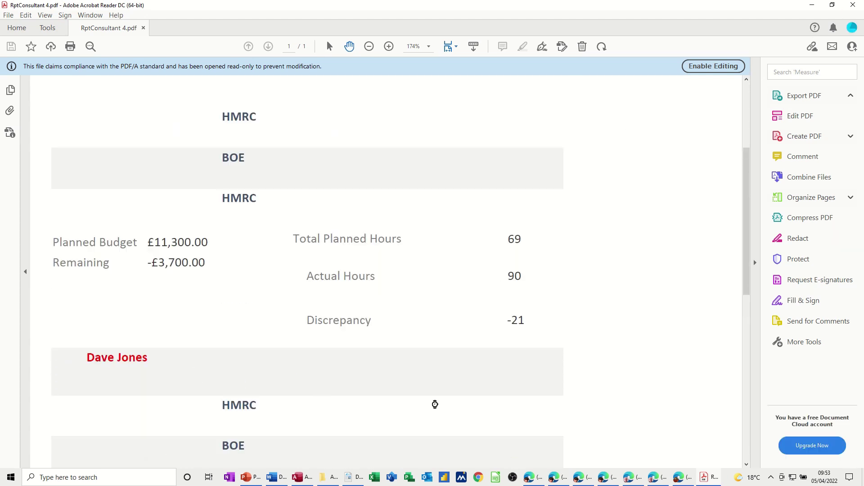
pyautogui.hotkey('alt', 'F4')
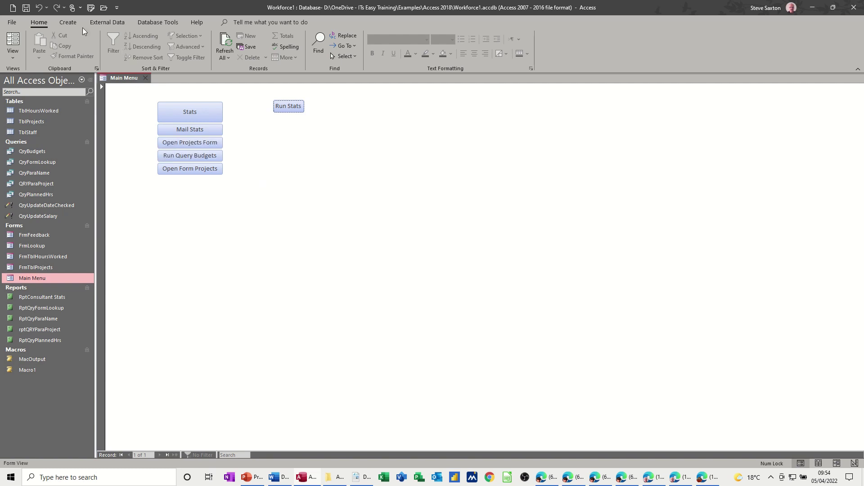
# Start a new blank macro with an EMailDatabaseObject action
pyautogui.click(68, 22)
pyautogui.click(388, 43)
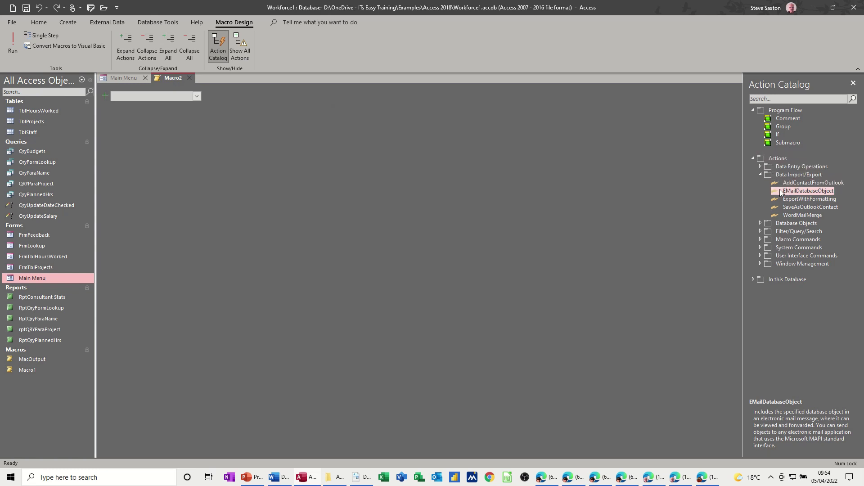
pyautogui.moveTo(801, 195)
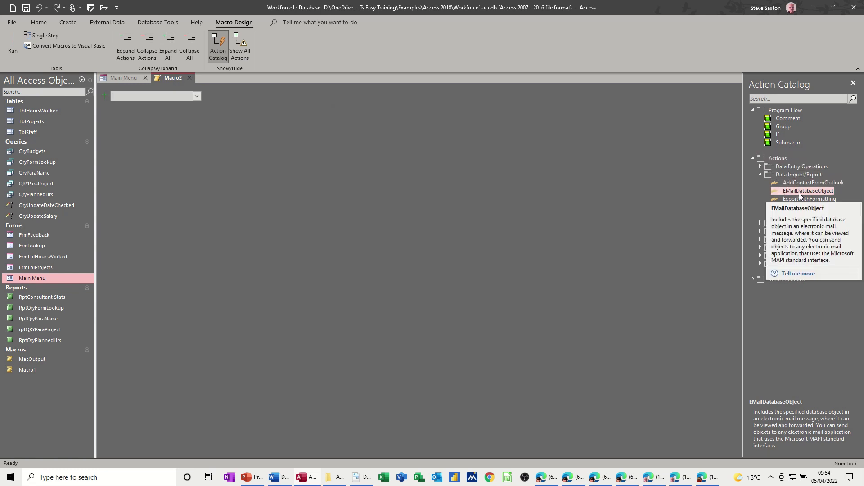
pyautogui.doubleClick(800, 193)
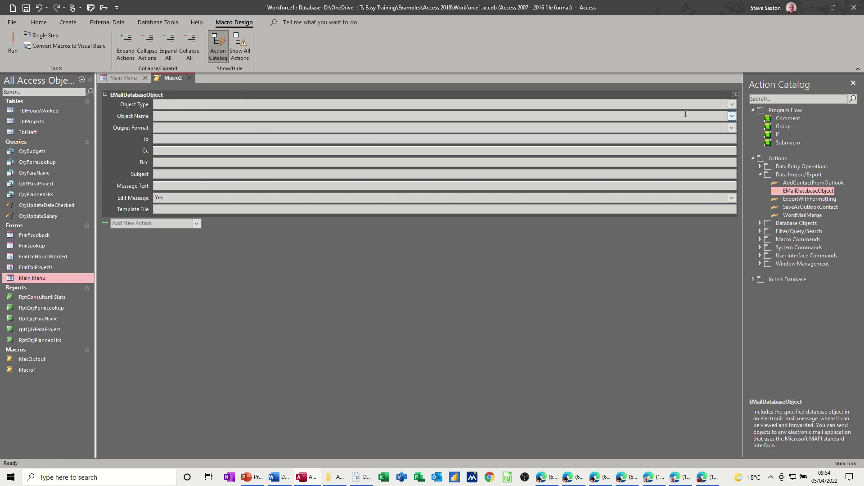
# Set it to email Report RptConsultant Stats as PDF with message 'Here are the stats'
pyautogui.click(731, 105)
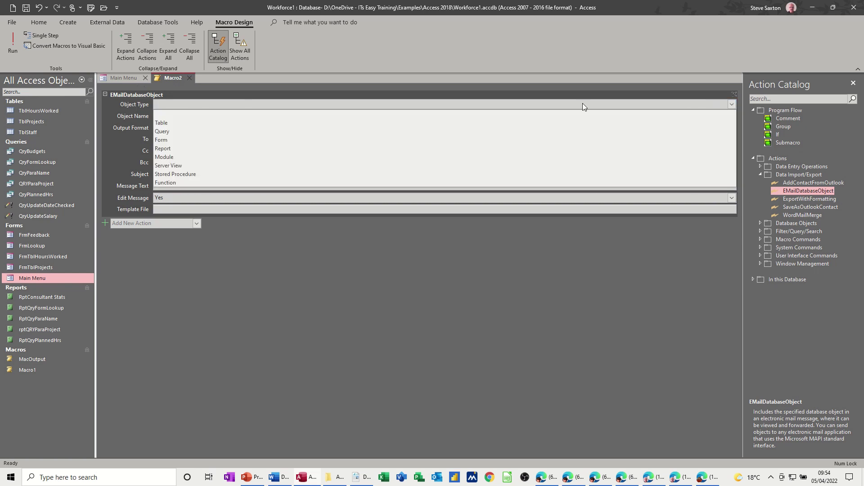
pyautogui.click(185, 147)
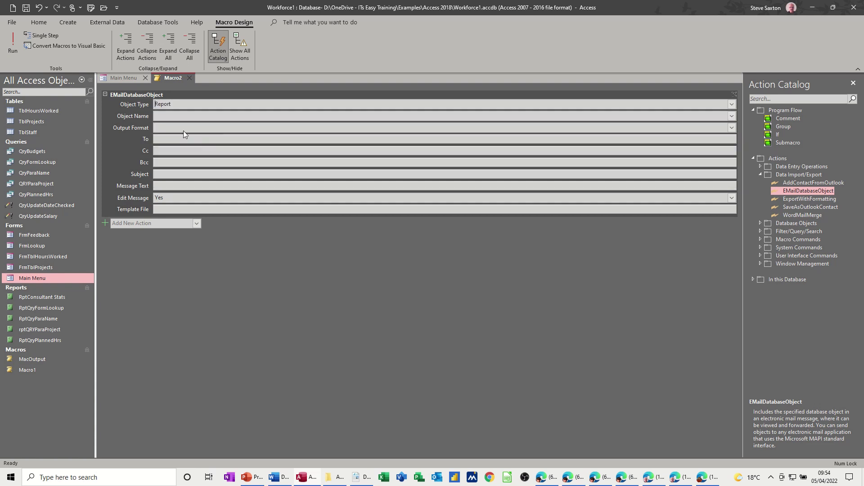
pyautogui.click(176, 116)
pyautogui.click(731, 117)
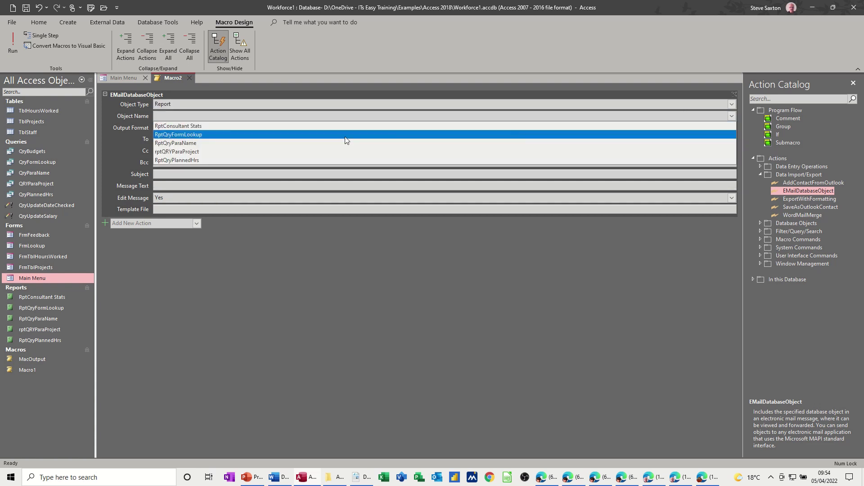
pyautogui.click(212, 126)
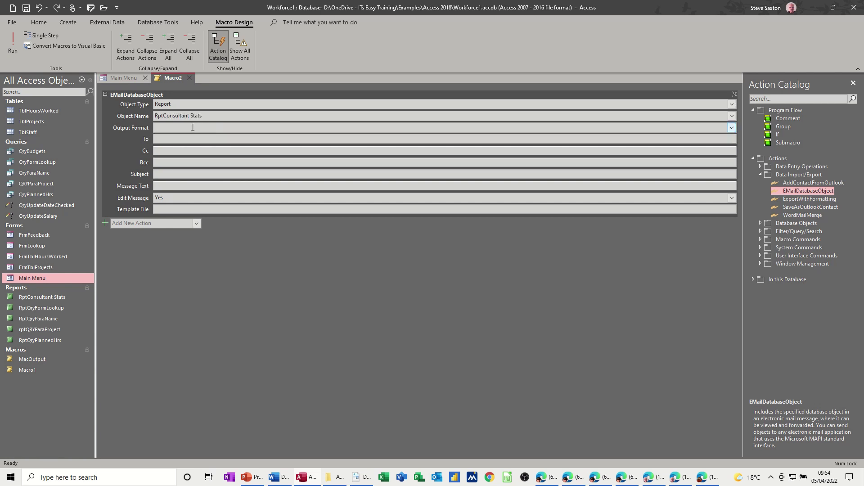
pyautogui.click(732, 127)
pyautogui.click(182, 173)
pyautogui.write('Here are the sta')
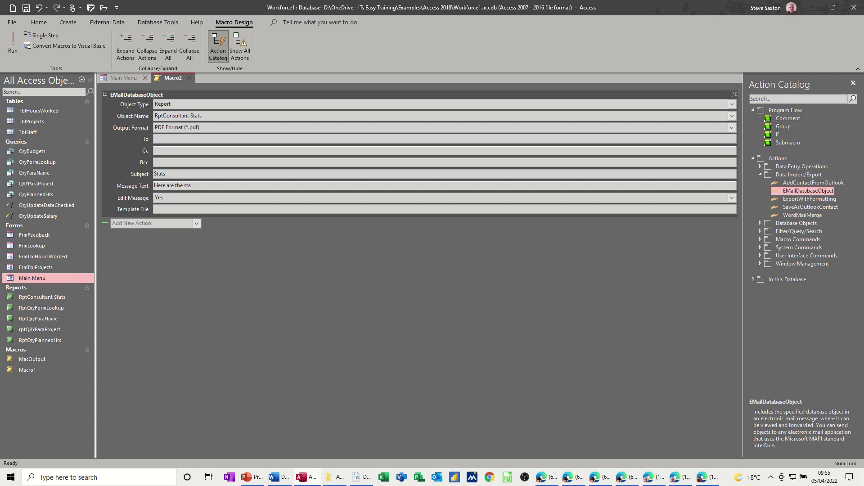
pyautogui.write('ts')
# Save the email macro under the name MacStatsemail and close its tab
pyautogui.click(26, 9)
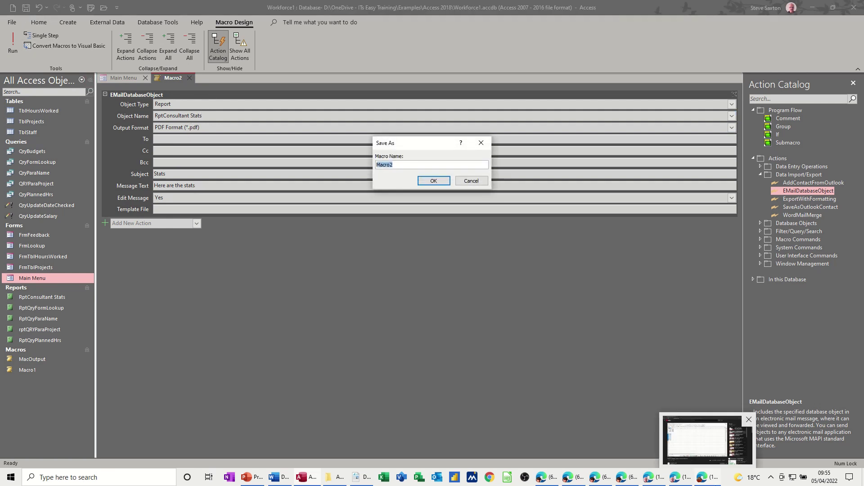
pyautogui.write('Ma')
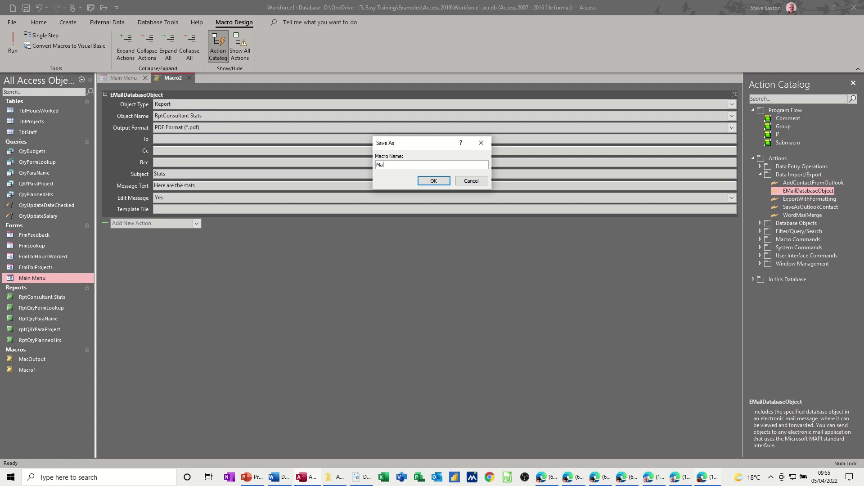
pyautogui.write('c')
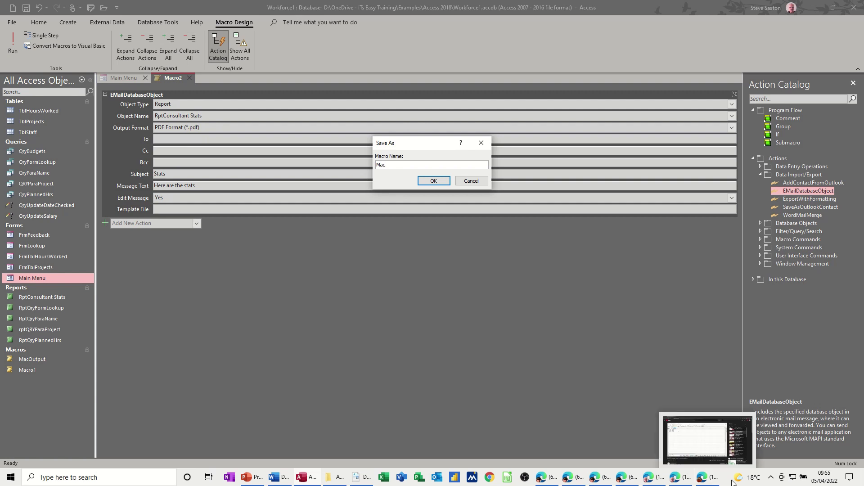
pyautogui.write('Statsem')
pyautogui.moveTo(735, 482)
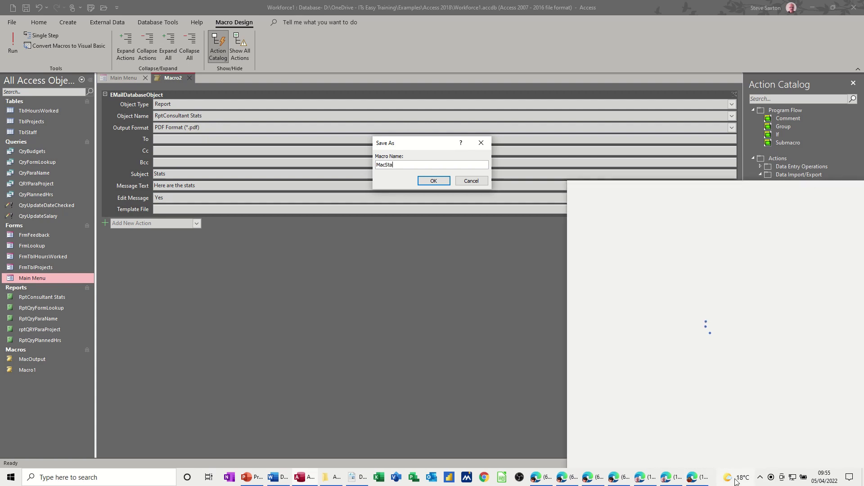
pyautogui.write('ail')
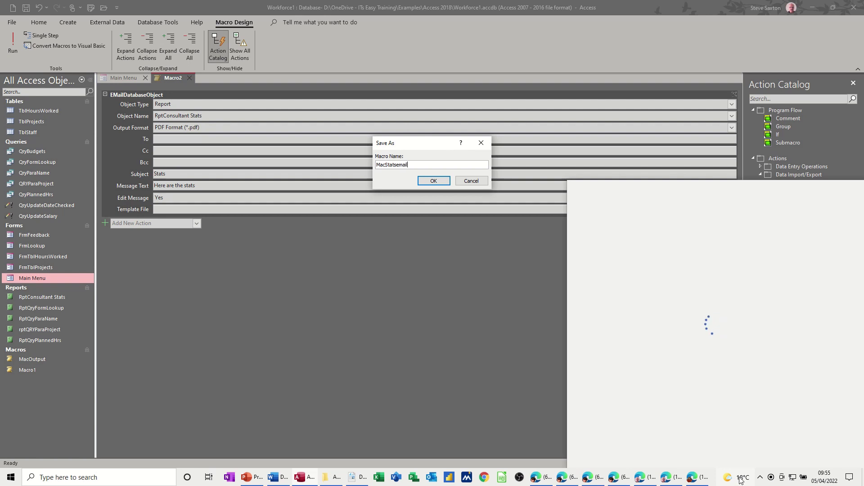
pyautogui.click(433, 180)
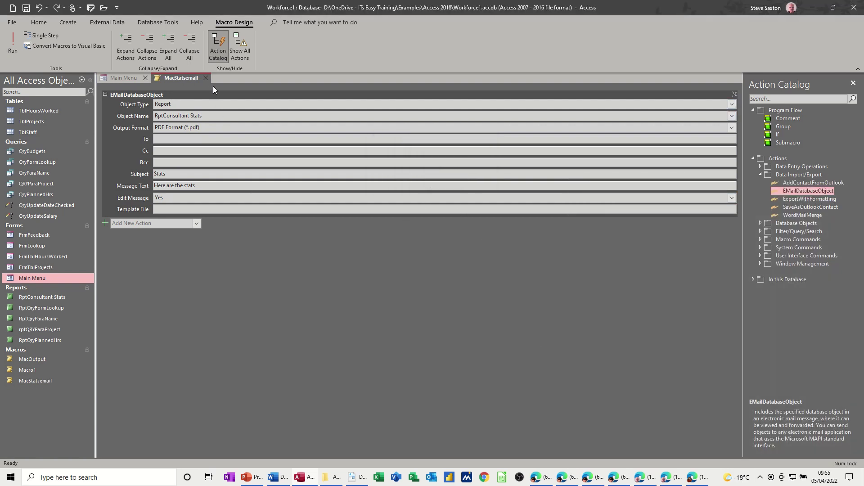
pyautogui.click(208, 77)
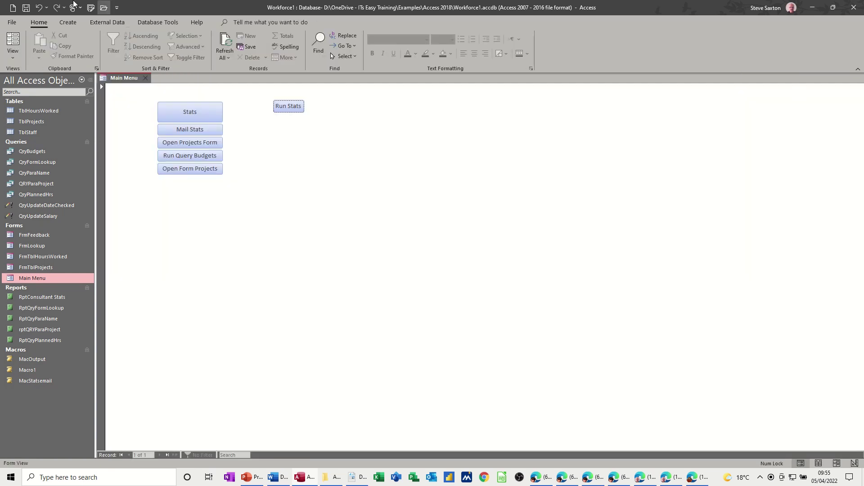
# Switch Main Menu to Design View and draw a new button below Run Stats
pyautogui.click(13, 56)
pyautogui.click(41, 140)
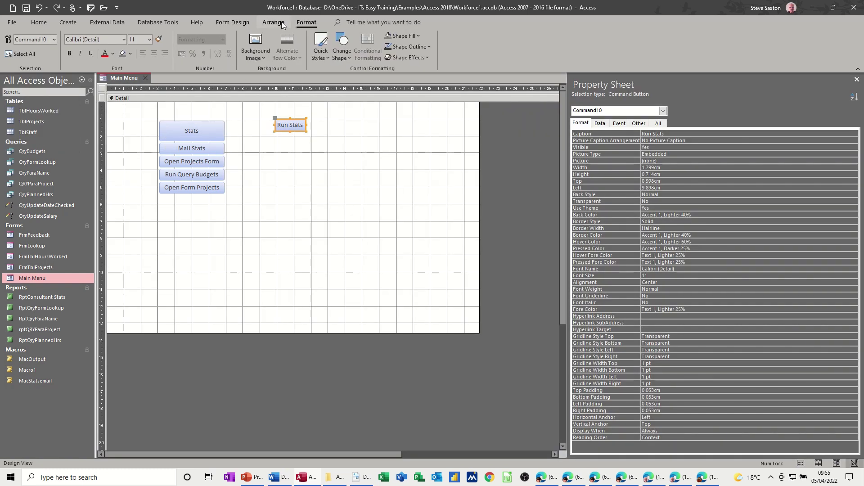
pyautogui.click(235, 23)
pyautogui.click(155, 45)
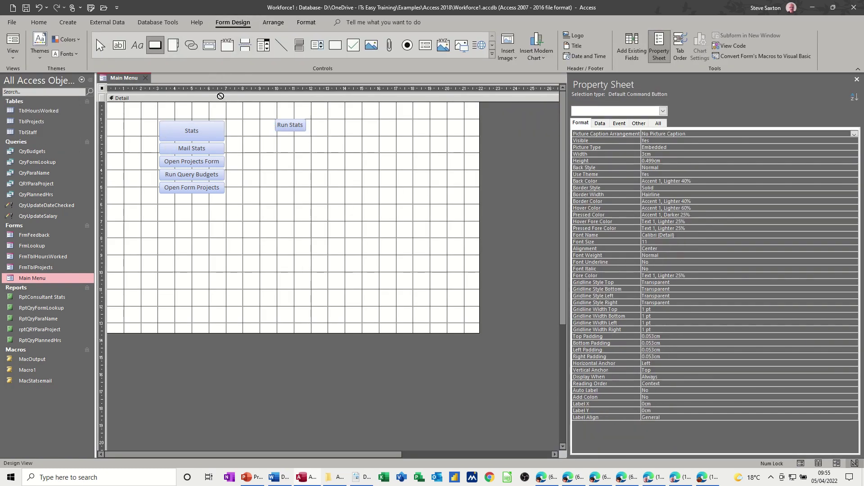
pyautogui.moveTo(274, 138); pyautogui.dragTo(310, 150)
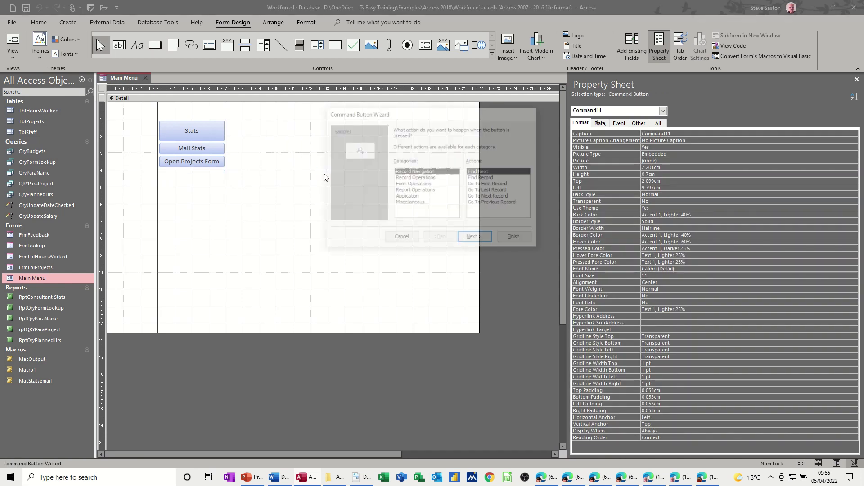
# Make the button run the MacStatsemail macro with the label 'Email Stats'
pyautogui.click(410, 203)
pyautogui.click(477, 185)
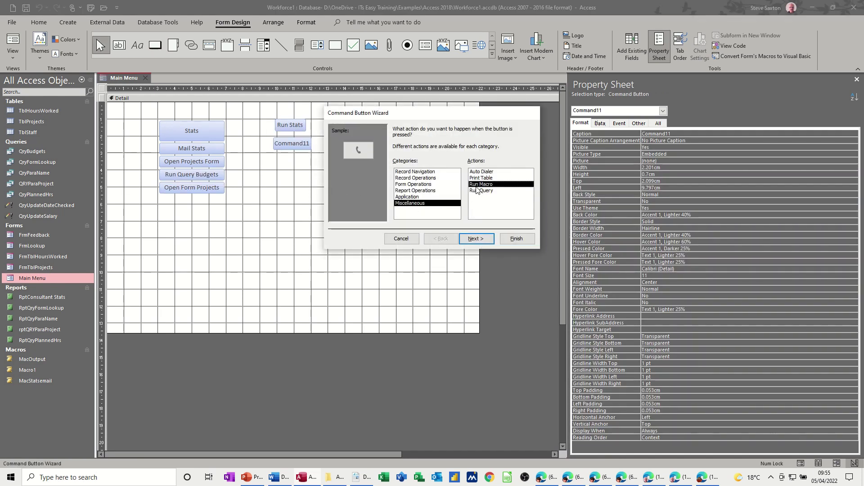
pyautogui.click(478, 240)
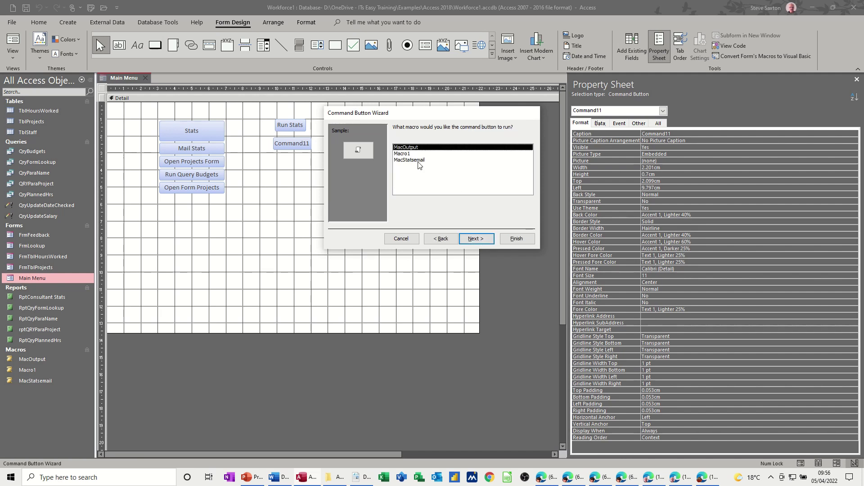
pyautogui.click(419, 160)
pyautogui.click(475, 239)
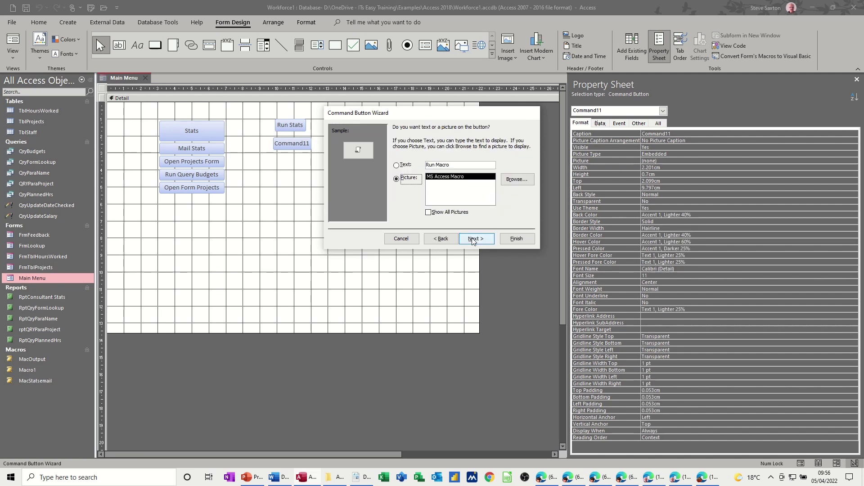
pyautogui.click(456, 166)
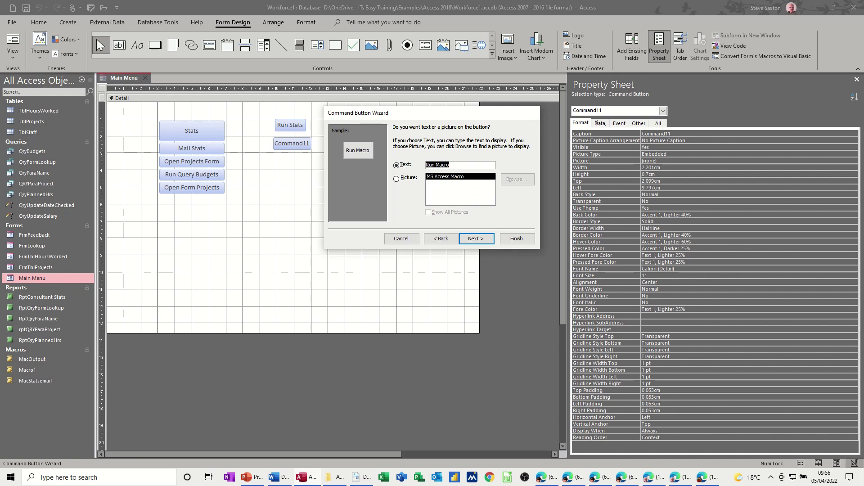
pyautogui.write('Email ')
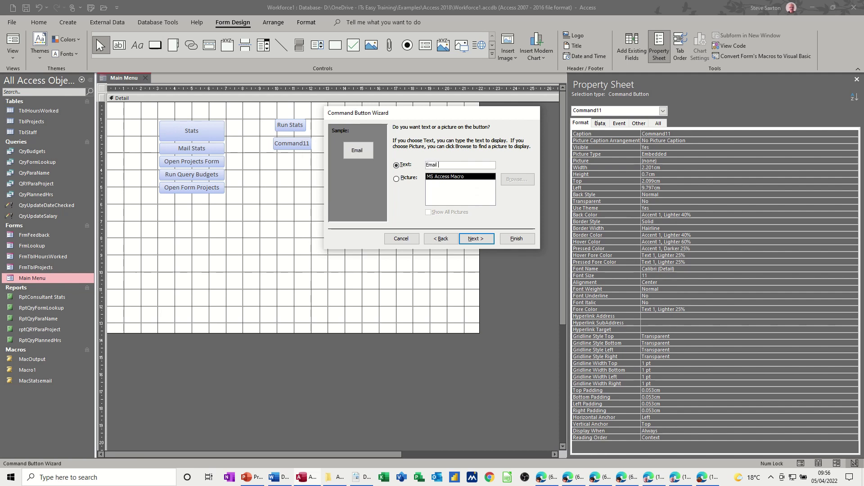
pyautogui.write('Stats')
pyautogui.click(516, 238)
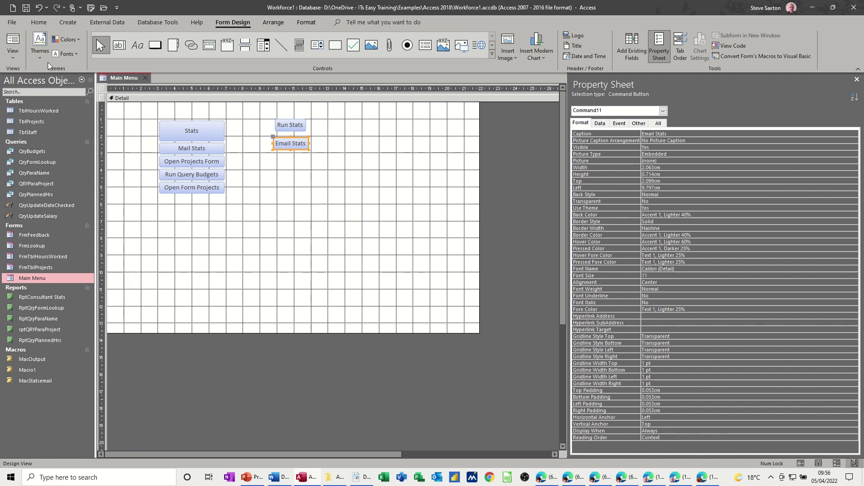
# In Form View, run Email Stats to create the Stats email with RptConsultant Stats.pdf attached
pyautogui.click(12, 44)
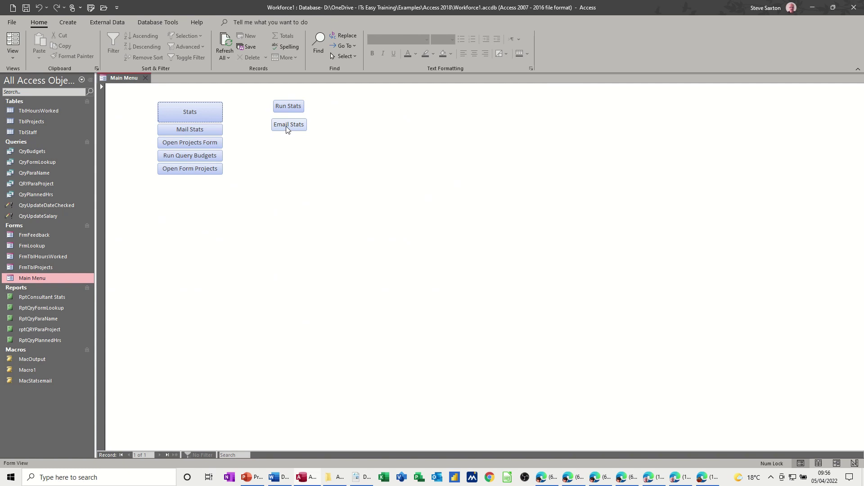
pyautogui.click(287, 128)
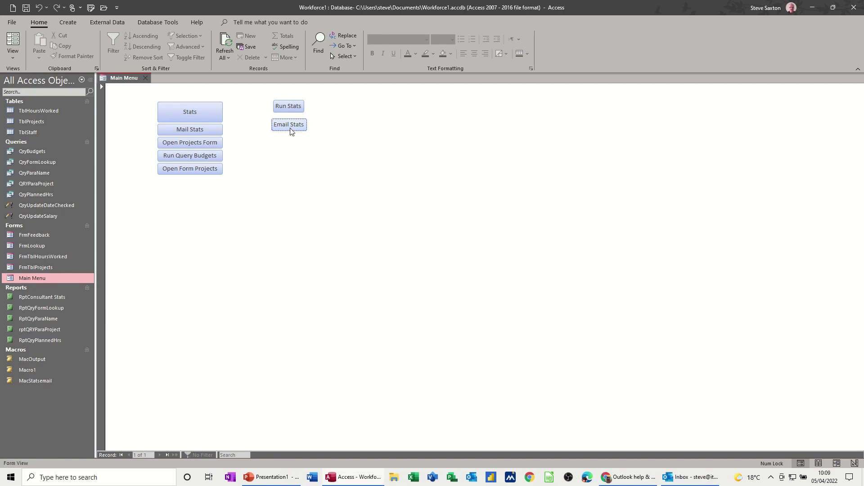
pyautogui.click(289, 126)
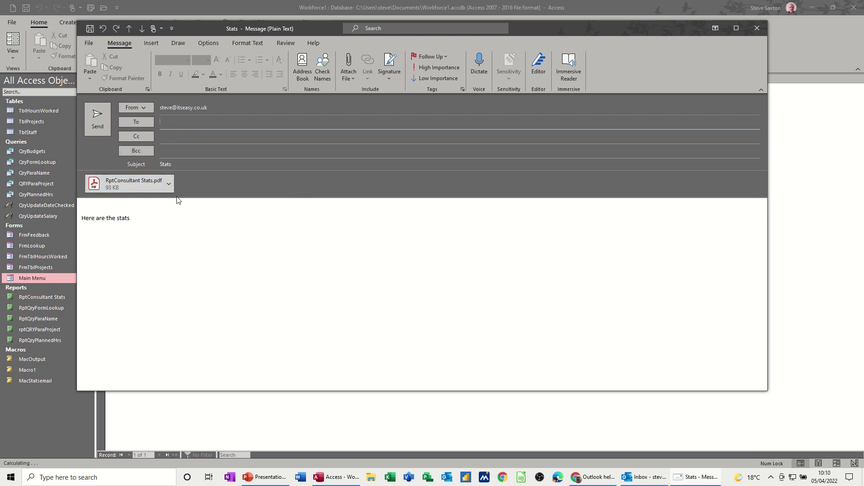
pyautogui.click(115, 182)
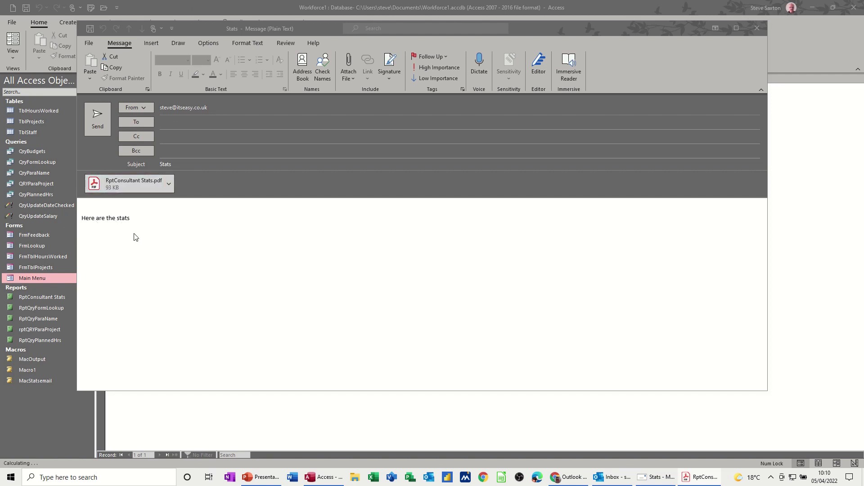
# Insert the saved Kind regards signature at the top of the Stats message
pyautogui.click(390, 77)
pyautogui.click(391, 90)
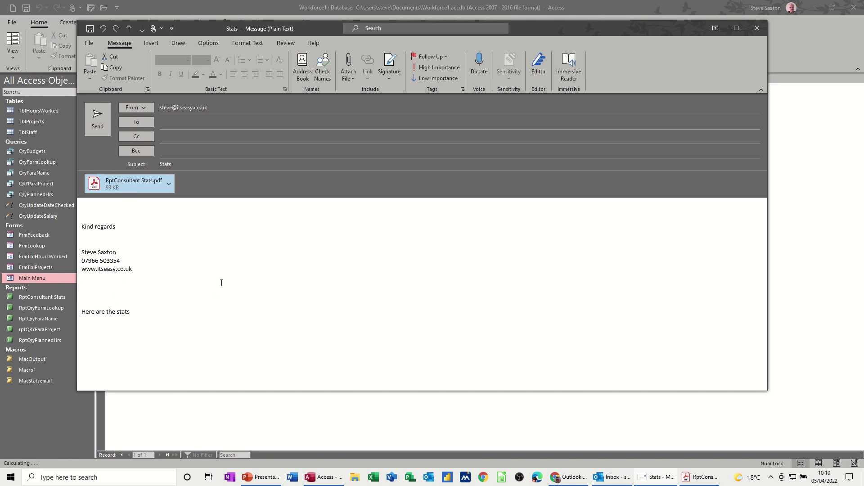
pyautogui.click(392, 79)
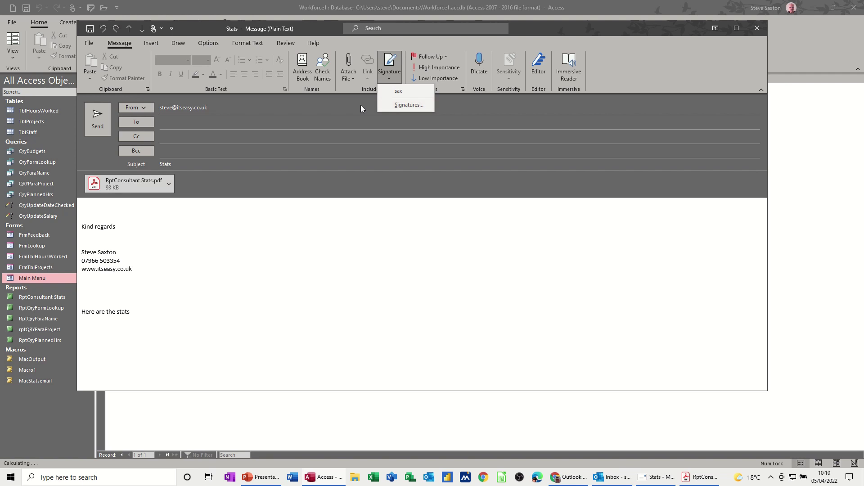
# Review the Insert tab's Quick Parts below Kind regards, and centre the report viewer window
pyautogui.click(150, 43)
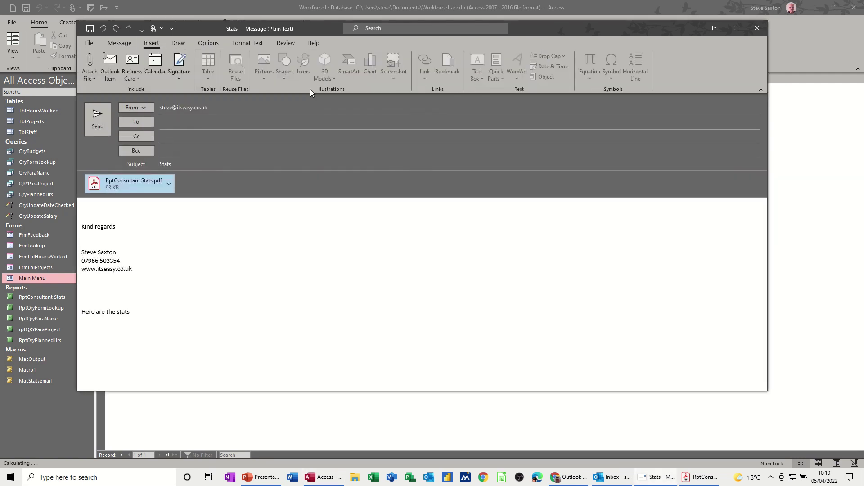
pyautogui.click(120, 233)
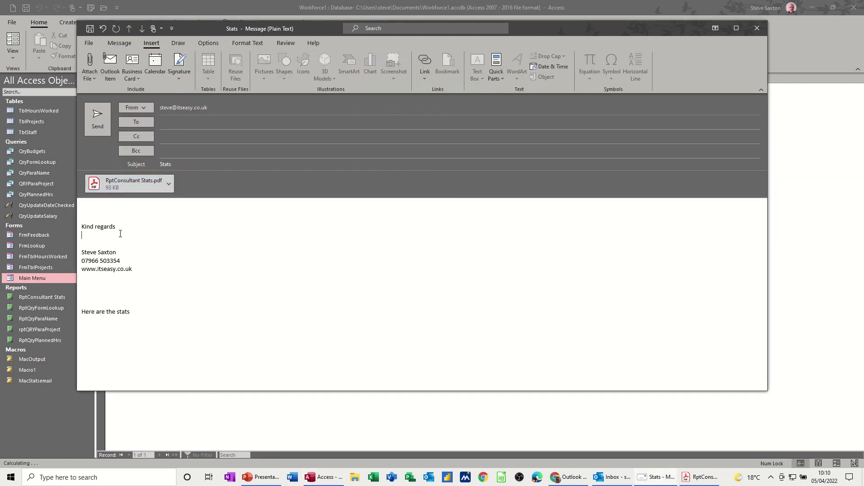
pyautogui.click(501, 80)
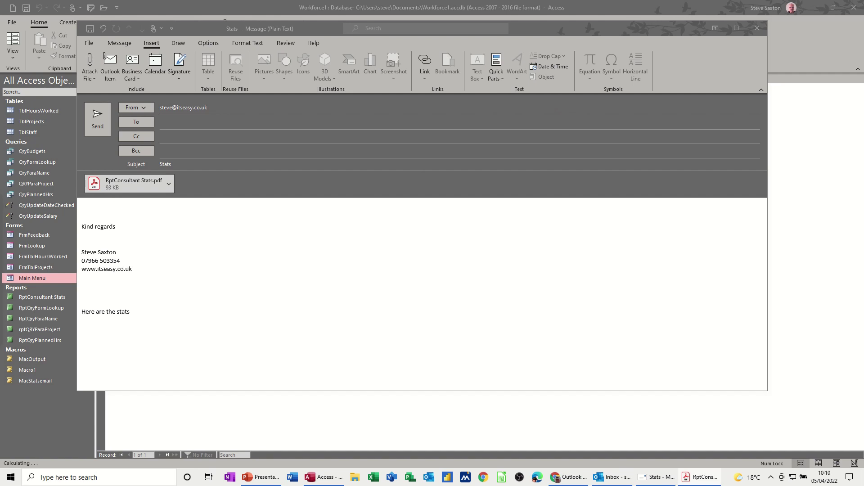
pyautogui.moveTo(48, 266); pyautogui.dragTo(381, 254)
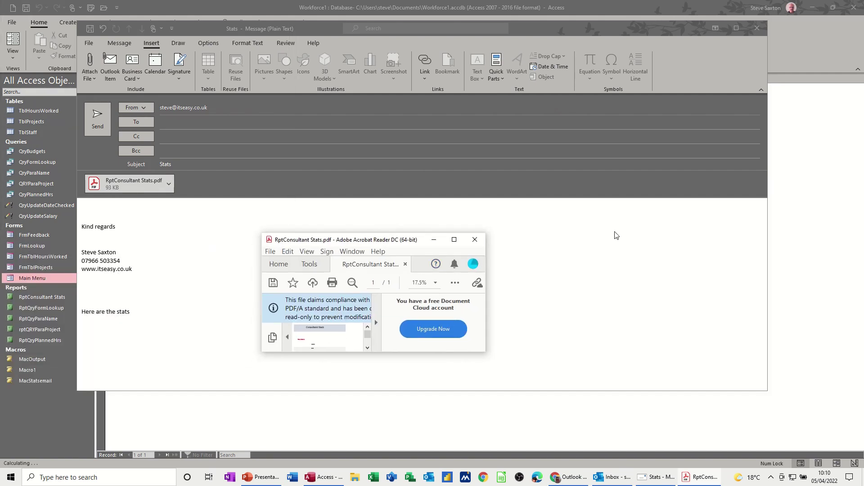
pyautogui.click(454, 239)
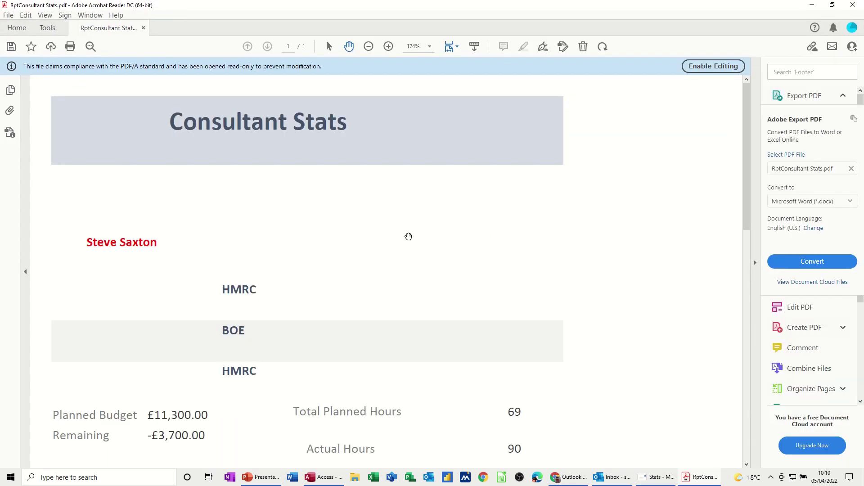
pyautogui.scroll(-2, 326, 331)
pyautogui.scroll(-2, 326, 332)
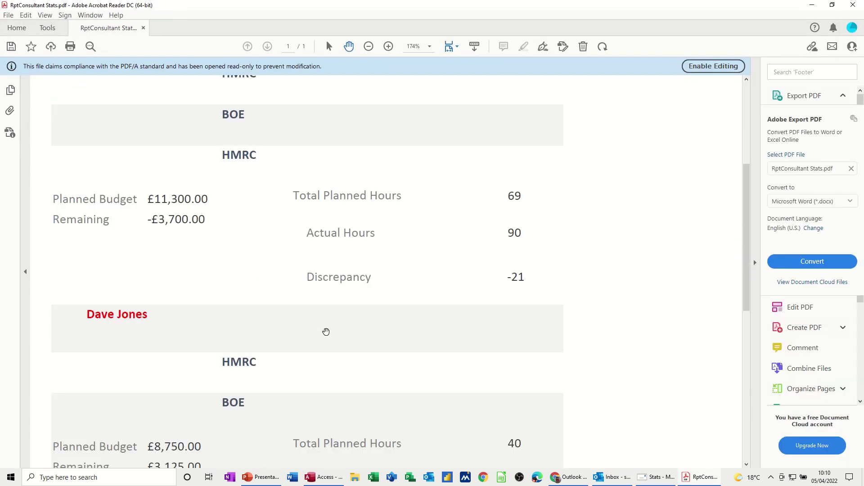
pyautogui.scroll(2, 621, 132)
pyautogui.click(853, 5)
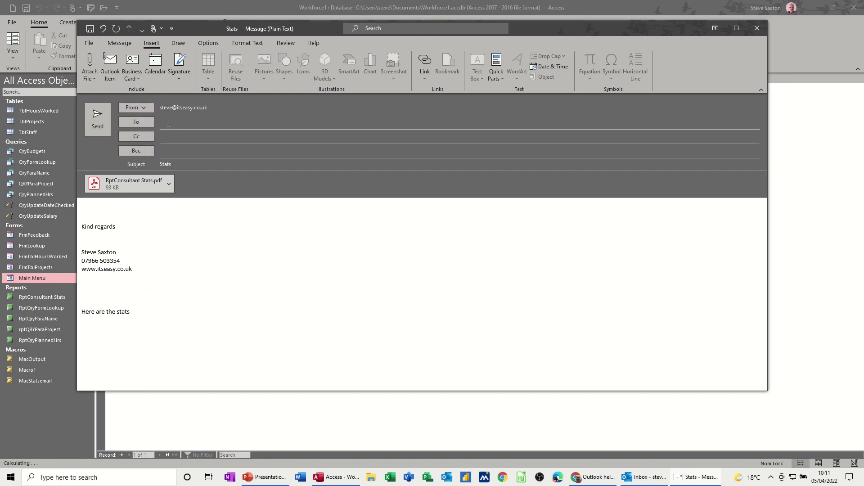
# Discard the Stats email unsaved, regenerate it with Email Stats, then close the new message
pyautogui.click(756, 28)
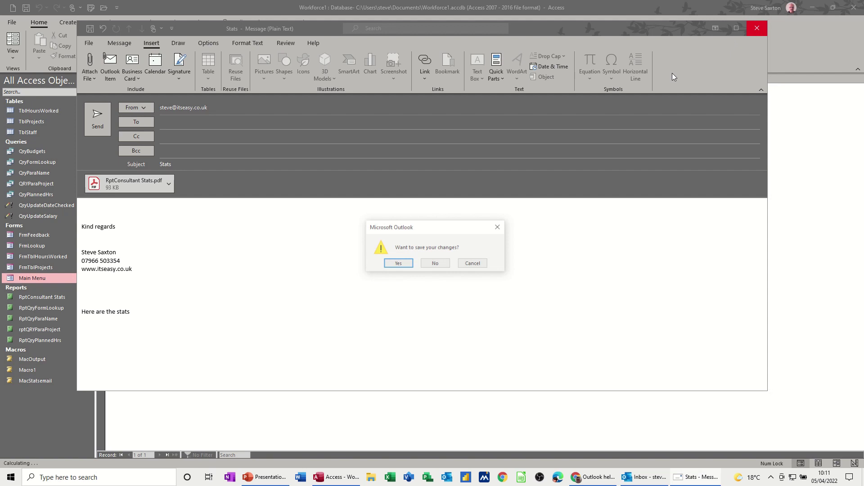
pyautogui.click(438, 267)
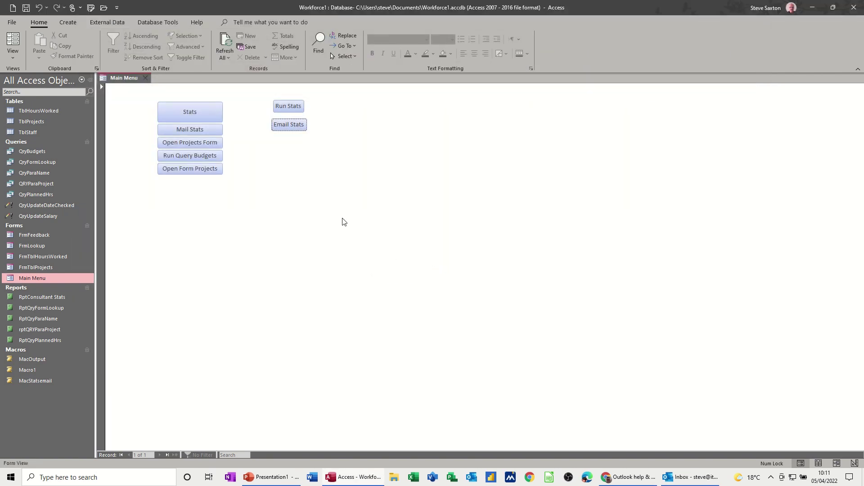
pyautogui.click(290, 129)
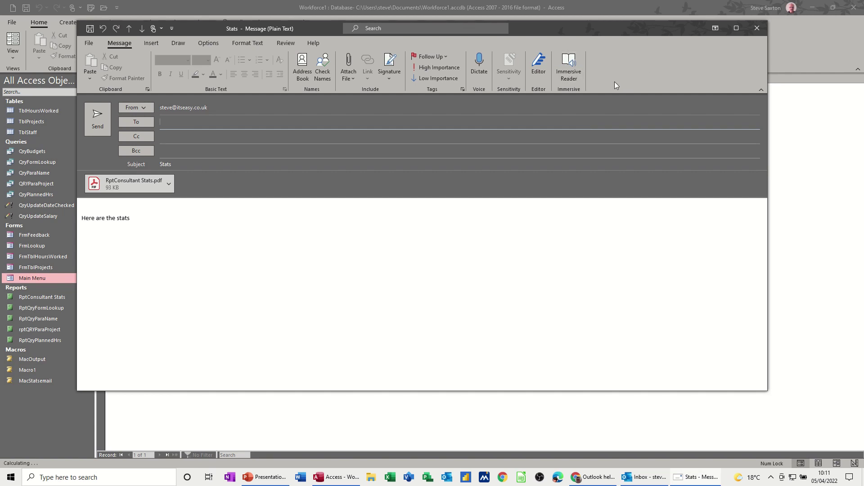
pyautogui.click(757, 28)
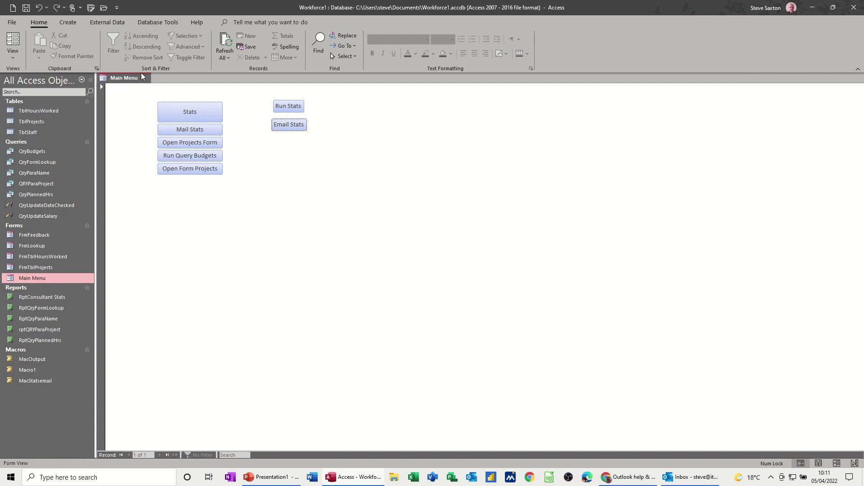
# Show the External Data ribbon with export options like Excel, PDF or XPS and Email
pyautogui.click(99, 22)
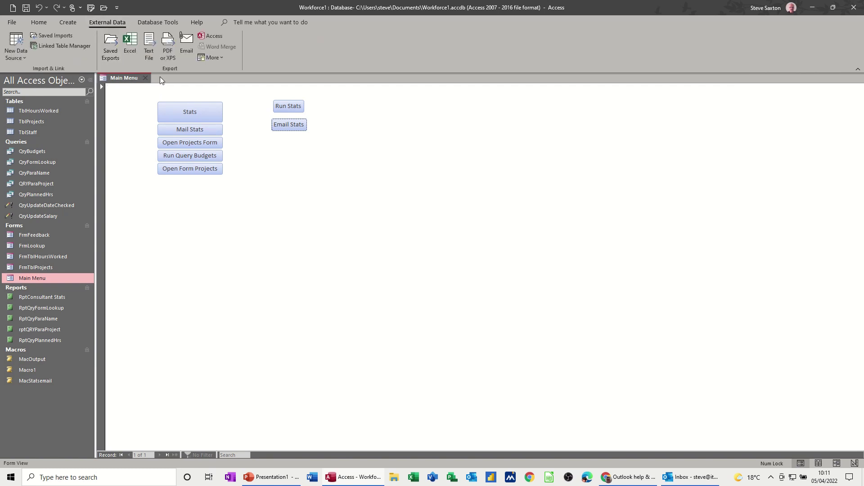